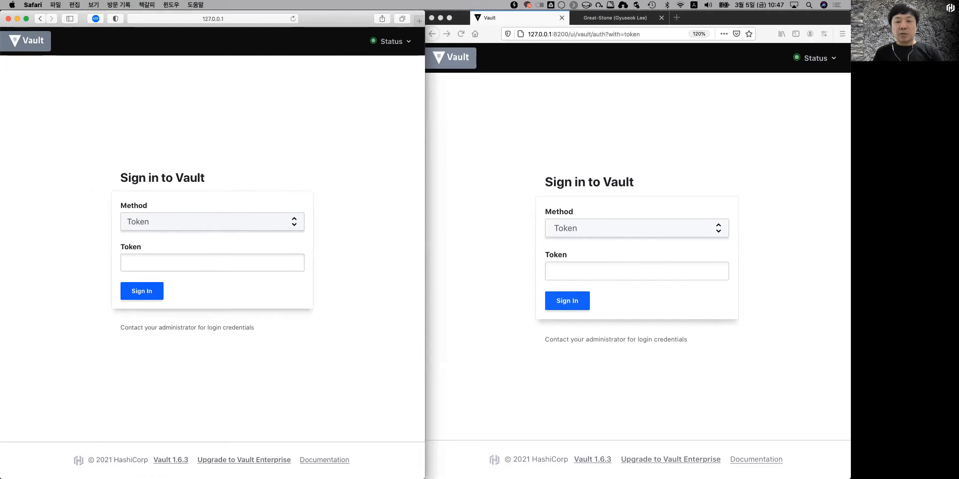
# Step: Select the Initial Root Token on line 3 of the Boop notes and focus Safari's Token field
pyautogui.press('super+Tab')
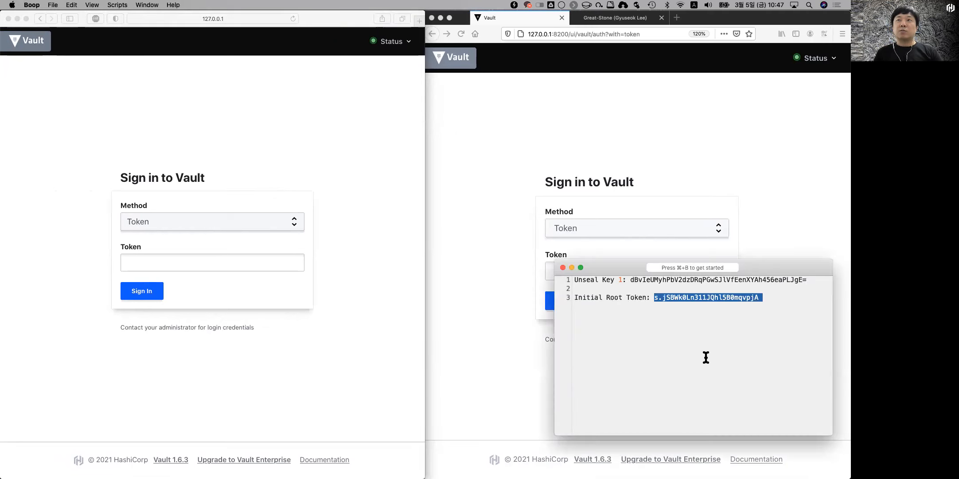
pyautogui.click(696, 336)
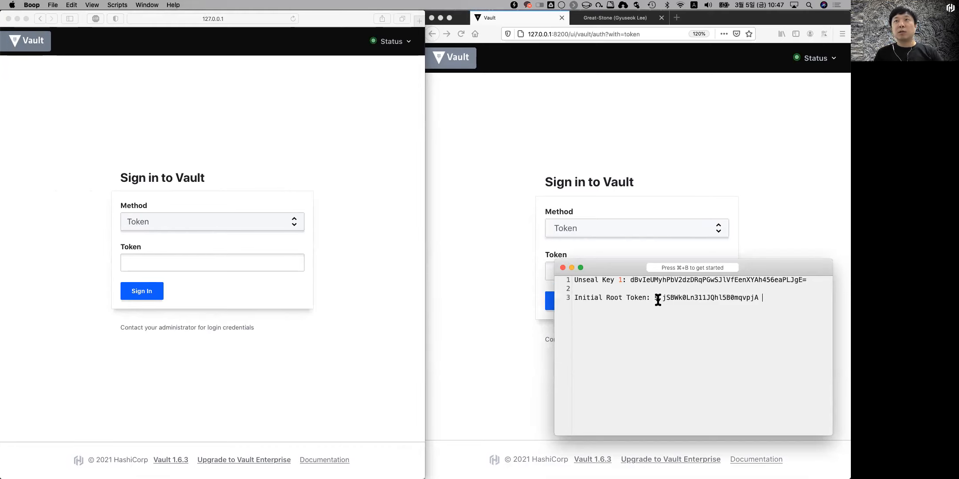
pyautogui.moveTo(655, 298); pyautogui.dragTo(770, 303)
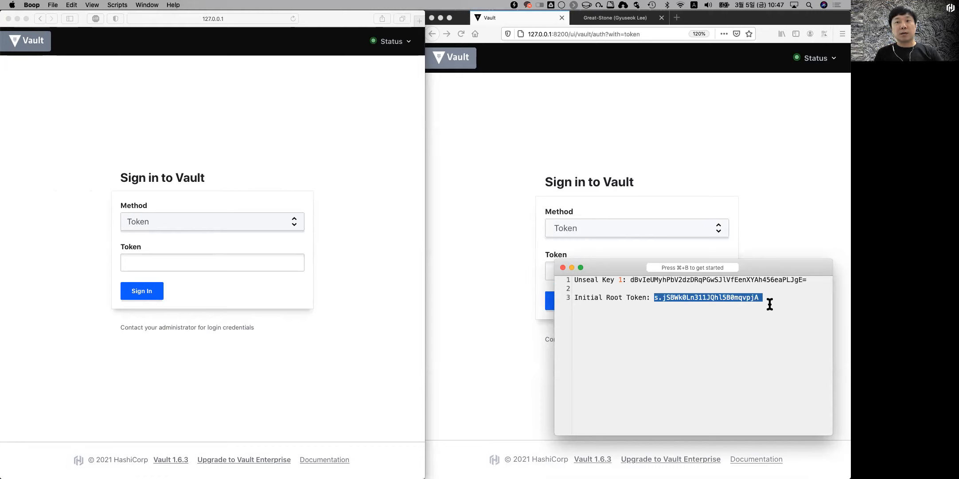
pyautogui.click(227, 262)
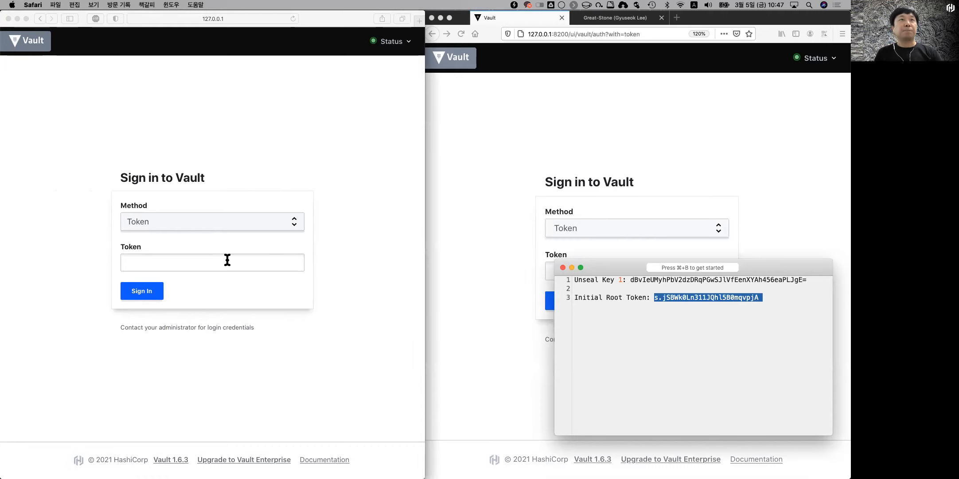
# Step: Paste the root token and sign in to Vault as root
pyautogui.click(571, 267)
pyautogui.press('super+v')
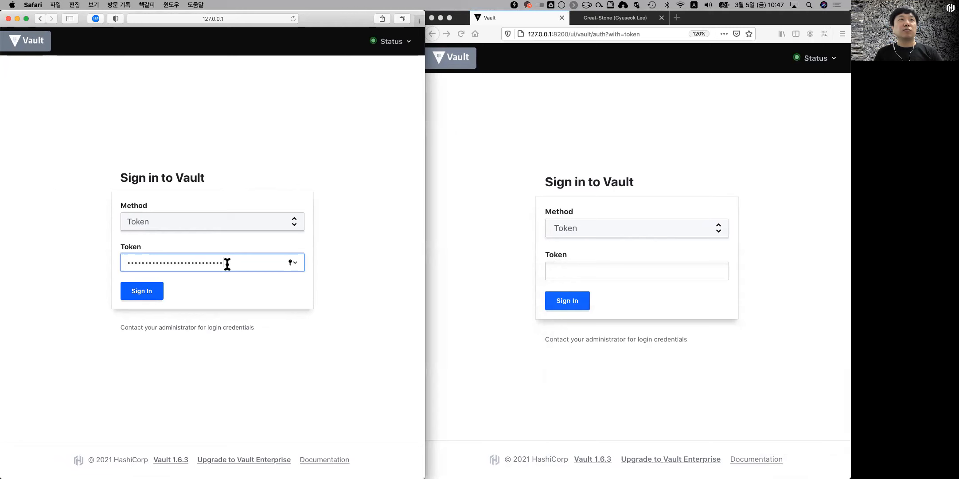
pyautogui.click(143, 289)
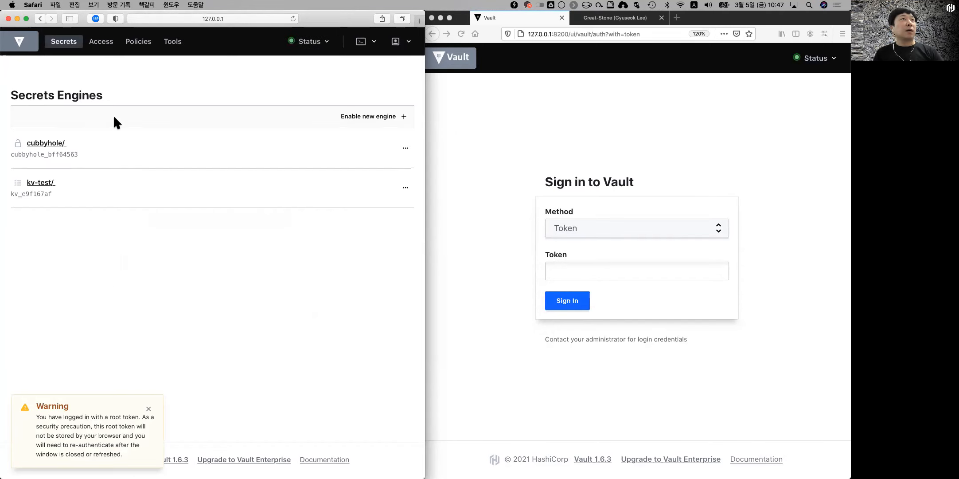
# Step: Under Auth Methods, start enabling a new method and choose Username & Password
pyautogui.click(100, 42)
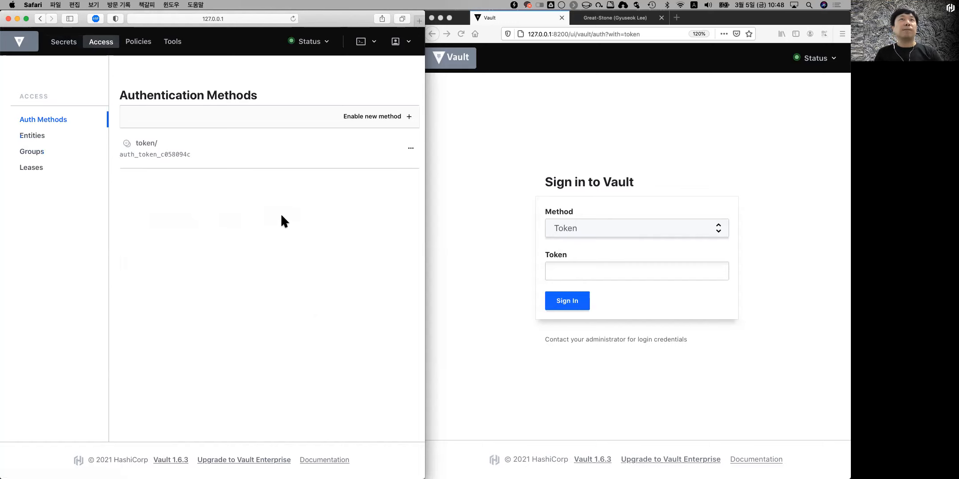
pyautogui.click(380, 120)
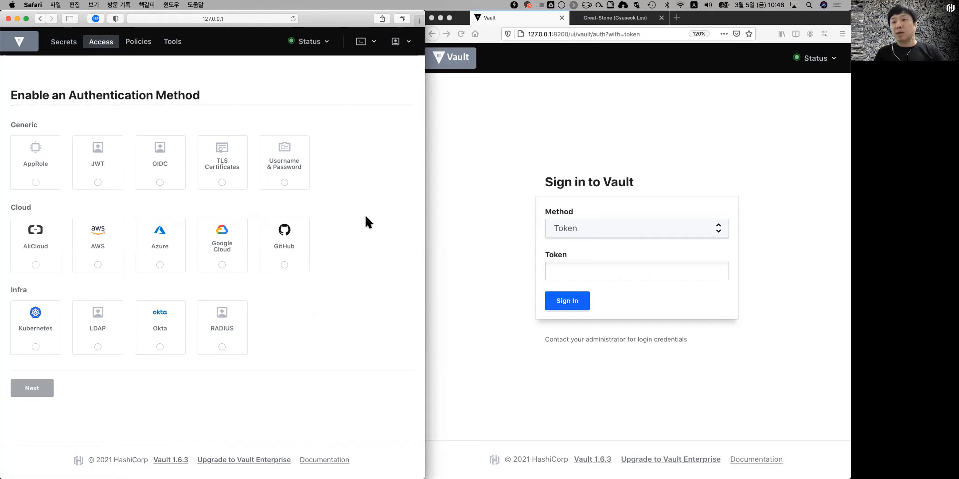
pyautogui.click(301, 172)
# Step: On the setup form, try suffixes on the mount path but keep it as 'userpass'
pyautogui.click(29, 389)
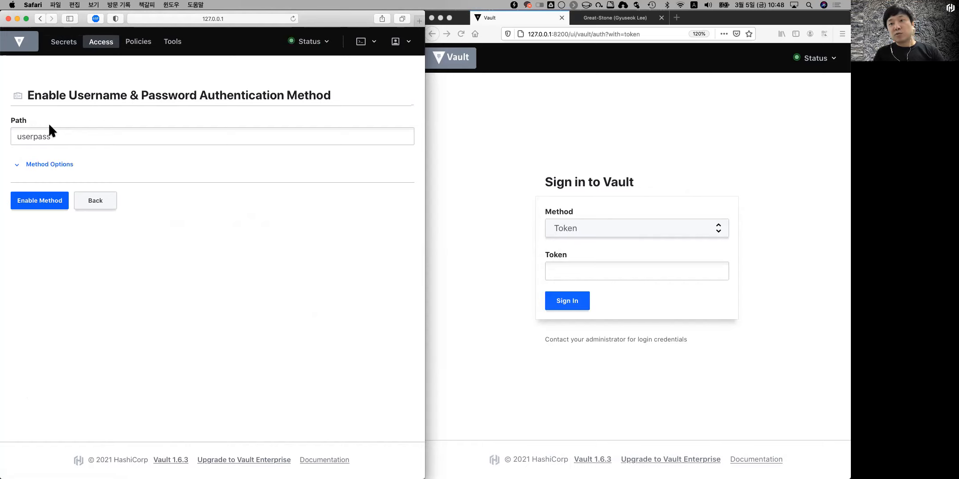
pyautogui.click(59, 131)
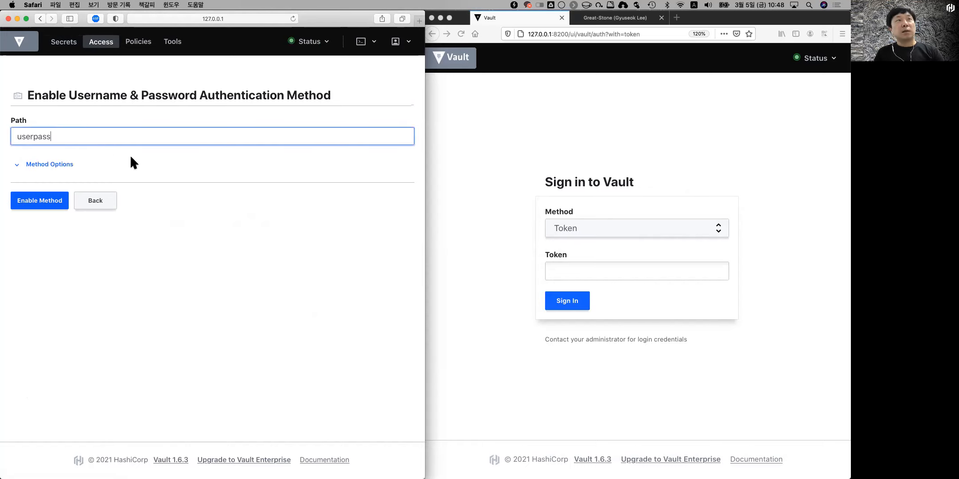
pyautogui.write('_test')
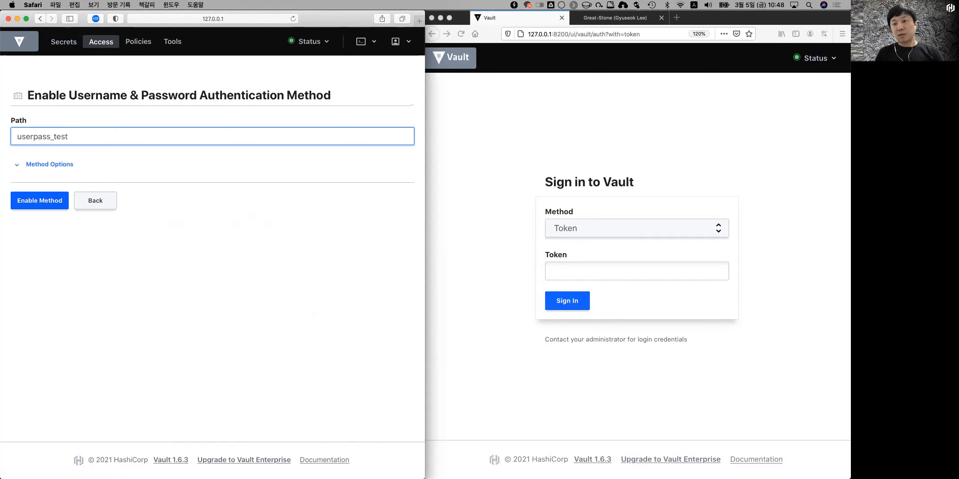
pyautogui.press('BackSpace')
pyautogui.press('BackSpace')
pyautogui.press('BackSpace')
pyautogui.write('dev')
pyautogui.press('BackSpace')
pyautogui.press('BackSpace')
pyautogui.press('BackSpace')
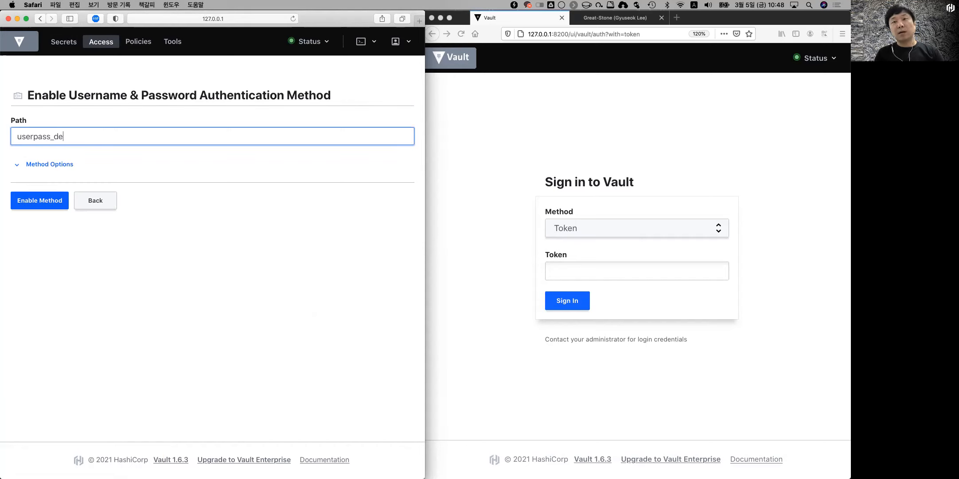
pyautogui.write('ops')
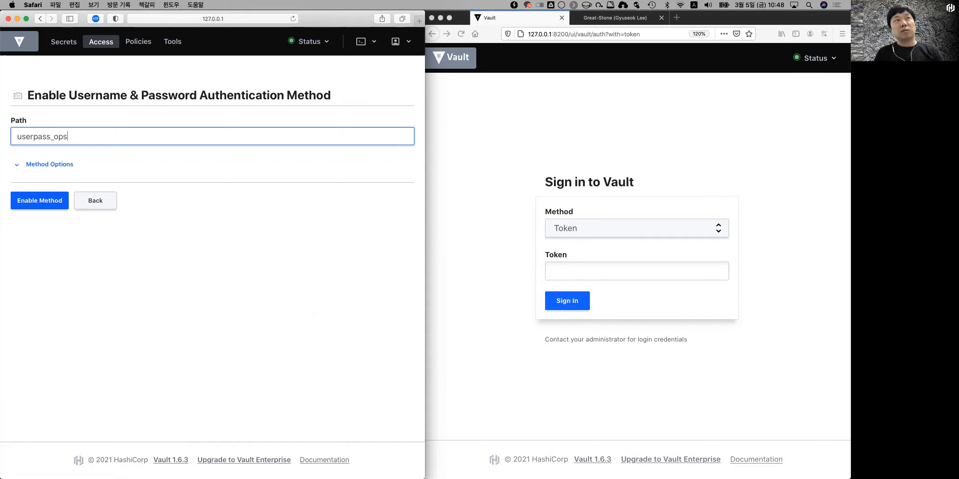
pyautogui.press('BackSpace')
pyautogui.press('BackSpace')
pyautogui.press('BackSpace')
pyautogui.press('BackSpace')
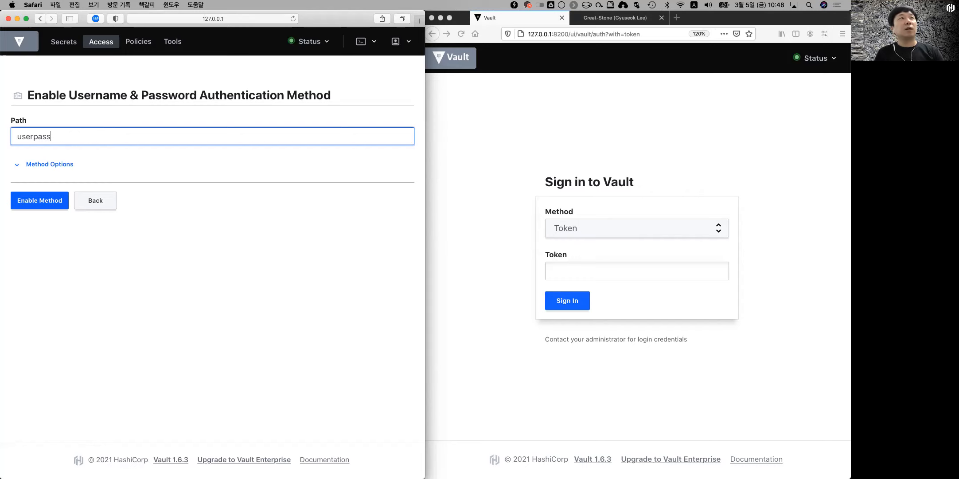
pyautogui.click(31, 254)
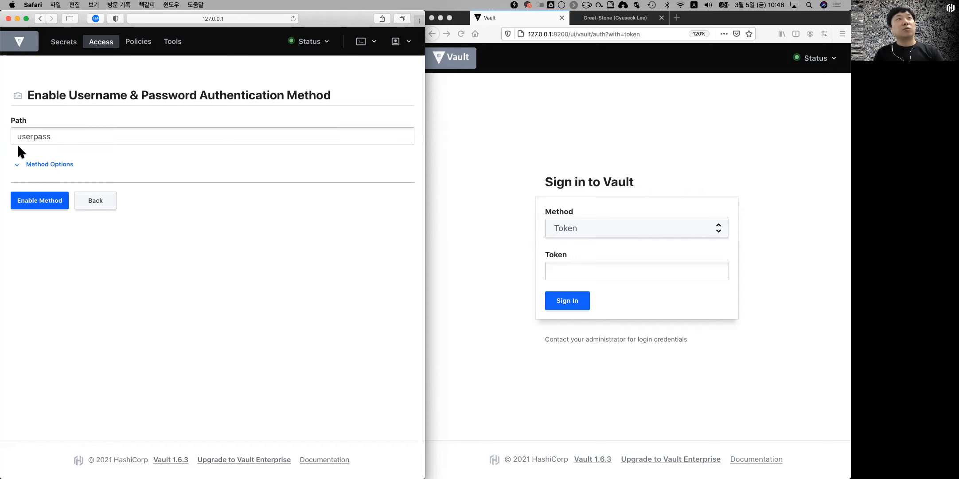
# Step: Enable the method at userpass and save its default options
pyautogui.click(51, 202)
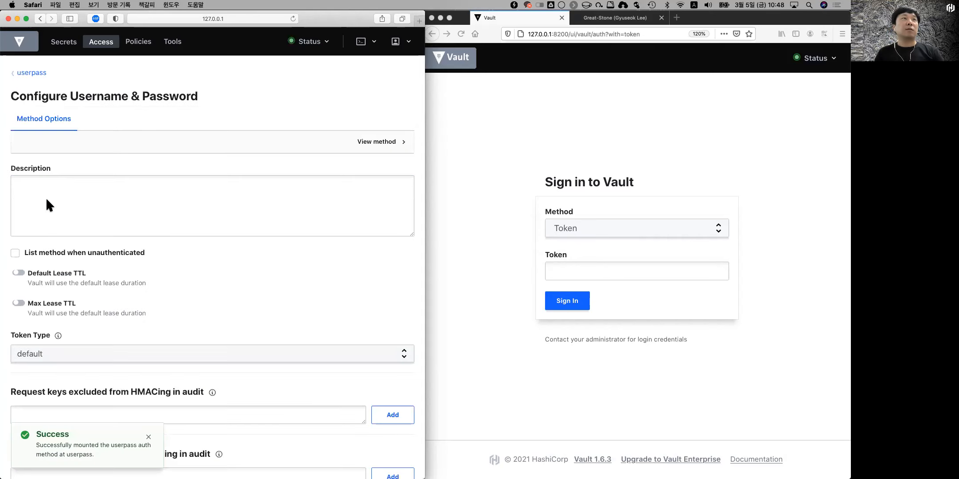
pyautogui.scroll(-5, 154, 295)
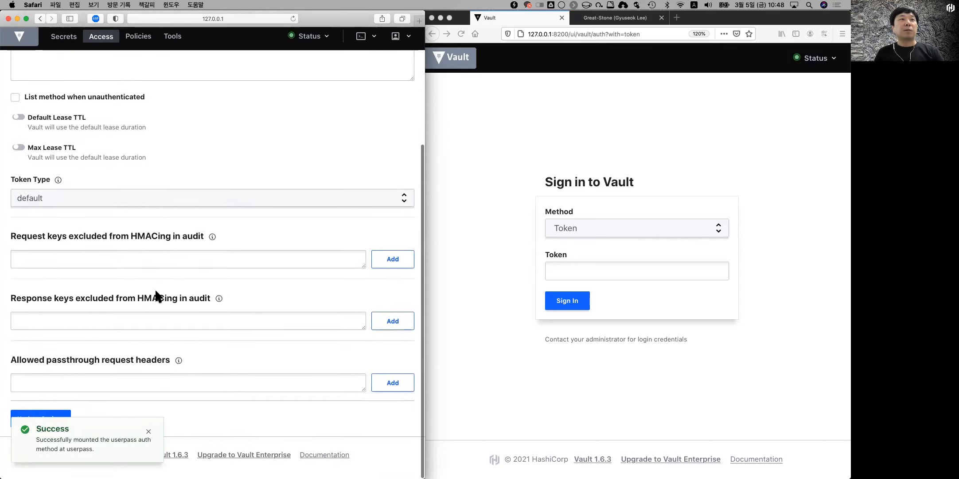
pyautogui.click(148, 436)
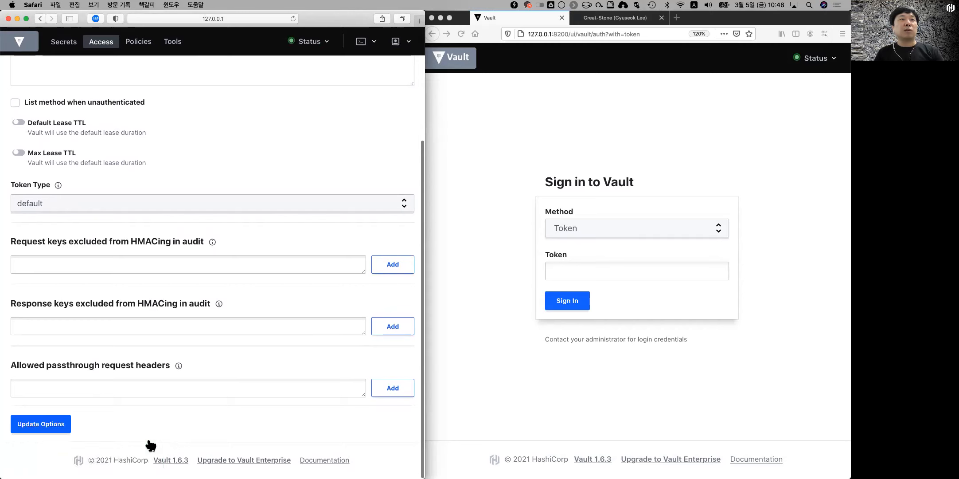
pyautogui.click(51, 424)
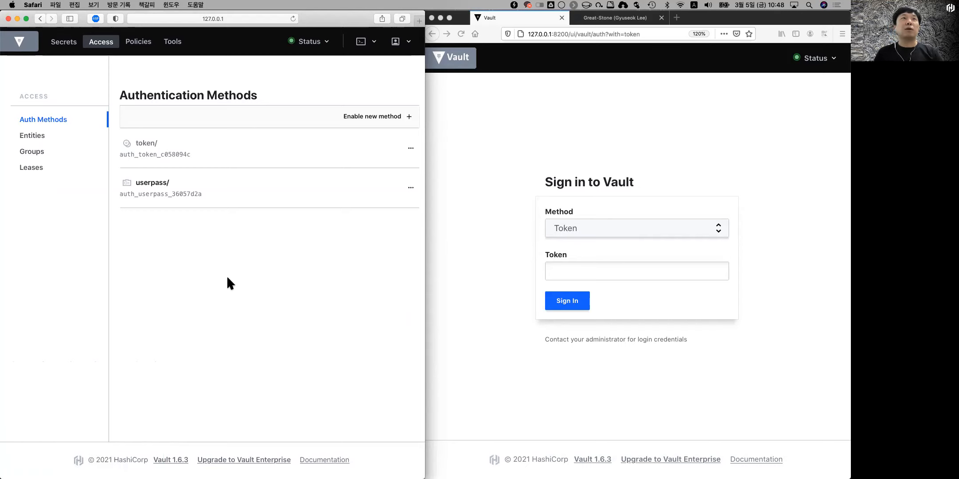
# Step: Create the userpass user 'test' with a password, then switch to the Firefox window
pyautogui.click(230, 191)
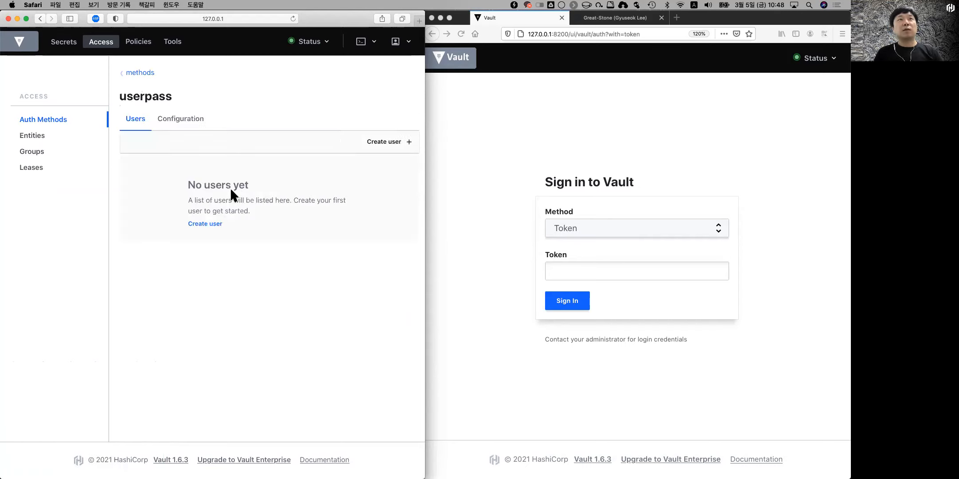
pyautogui.click(381, 144)
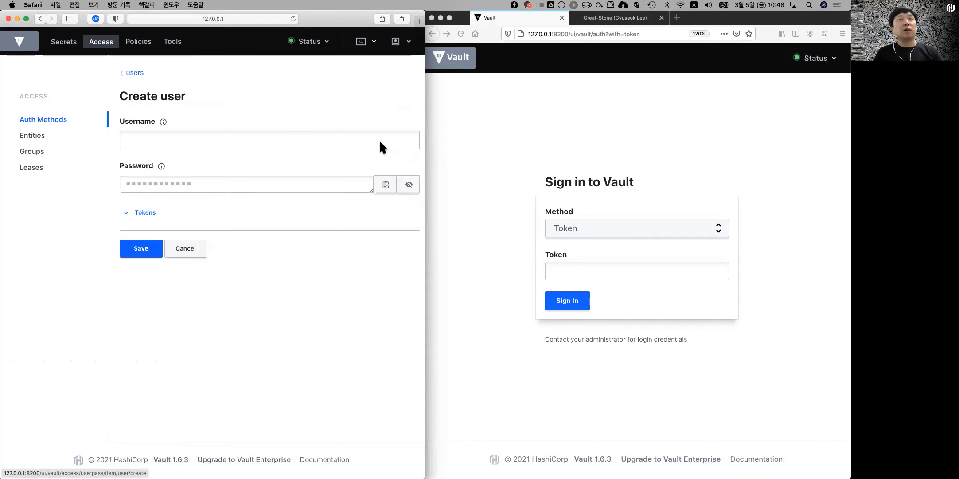
pyautogui.click(182, 136)
pyautogui.write('test')
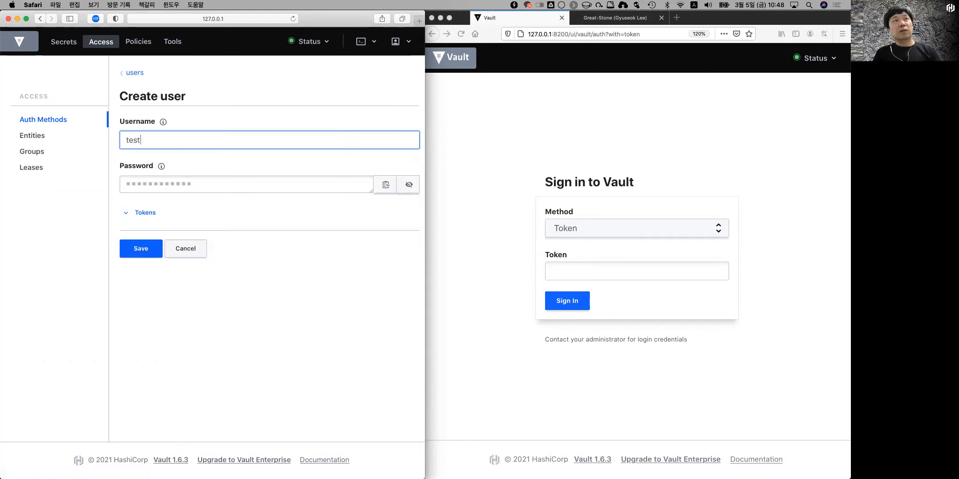
pyautogui.press('Tab')
pyautogui.click(220, 184)
pyautogui.write('test')
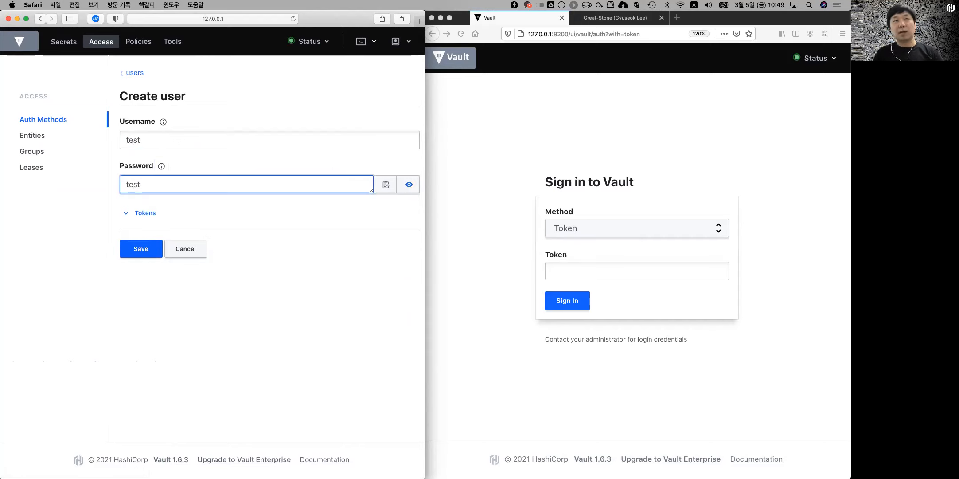
pyautogui.click(141, 246)
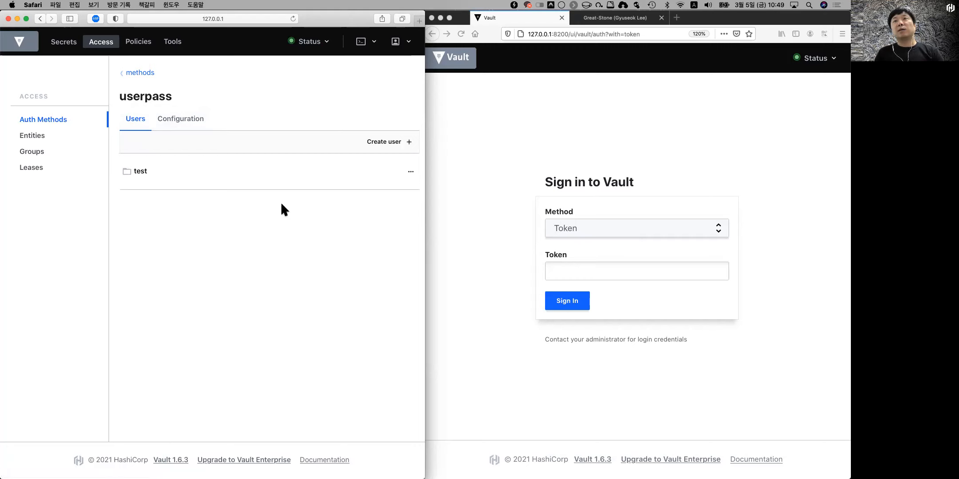
pyautogui.click(475, 180)
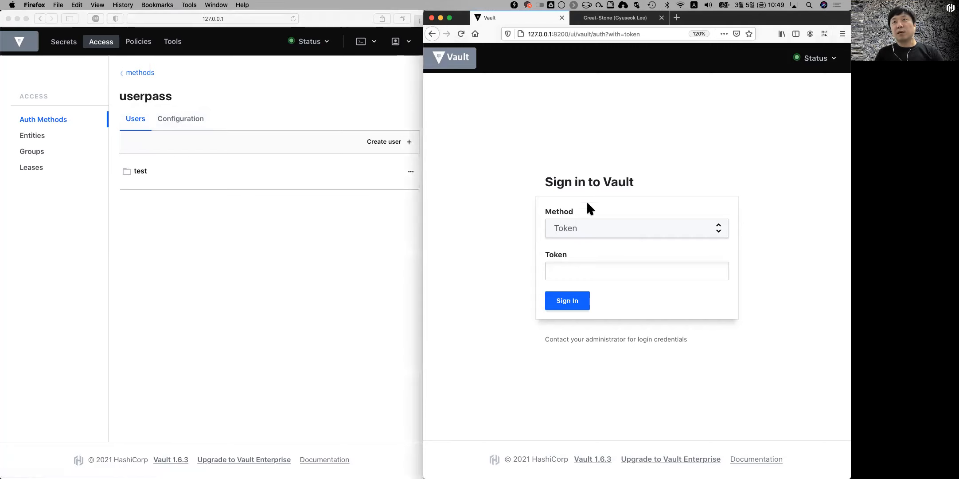
# Step: In Firefox, sign in via the Username method as test, declining to save the login
pyautogui.click(649, 231)
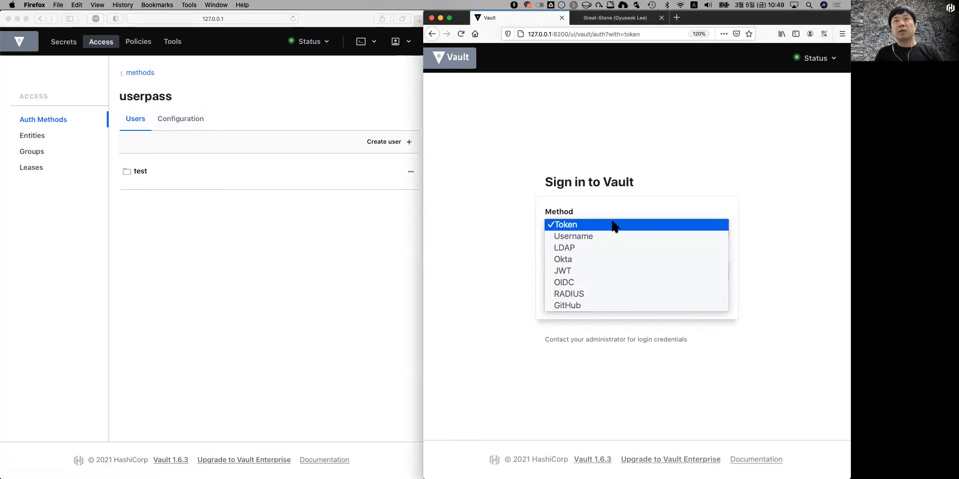
pyautogui.press('Escape')
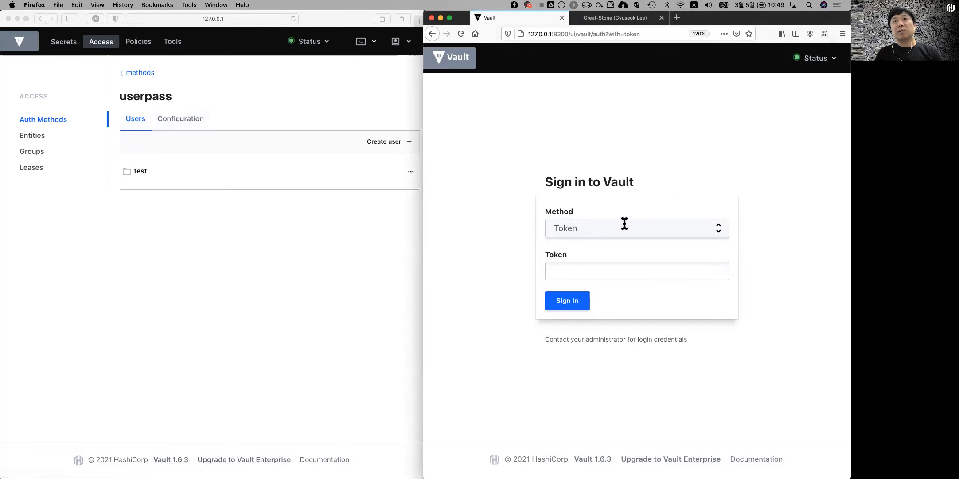
pyautogui.press('super+r')
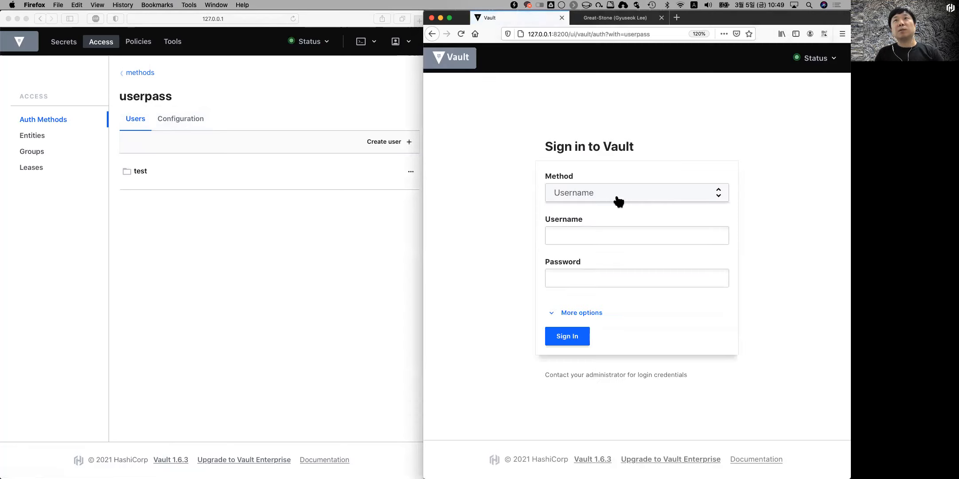
pyautogui.click(578, 238)
pyautogui.write('test')
pyautogui.click(567, 278)
pyautogui.write('test')
pyautogui.click(570, 336)
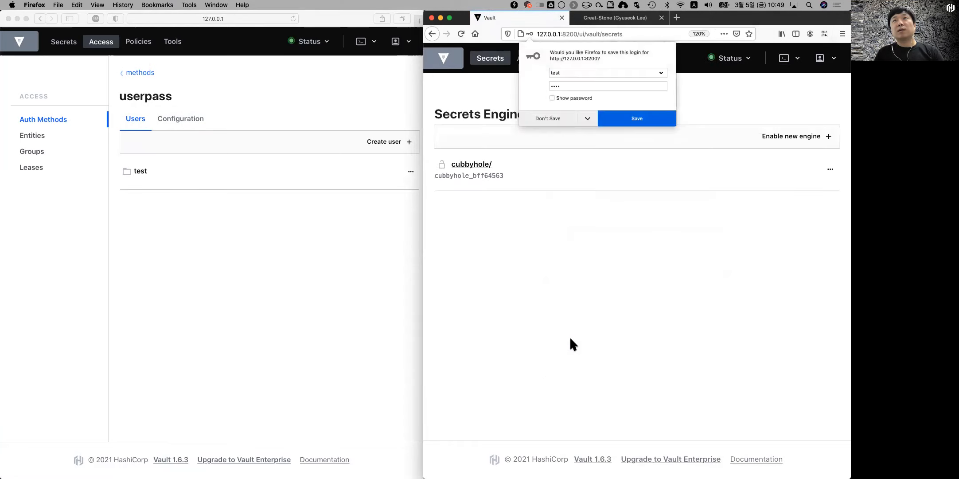
pyautogui.click(557, 117)
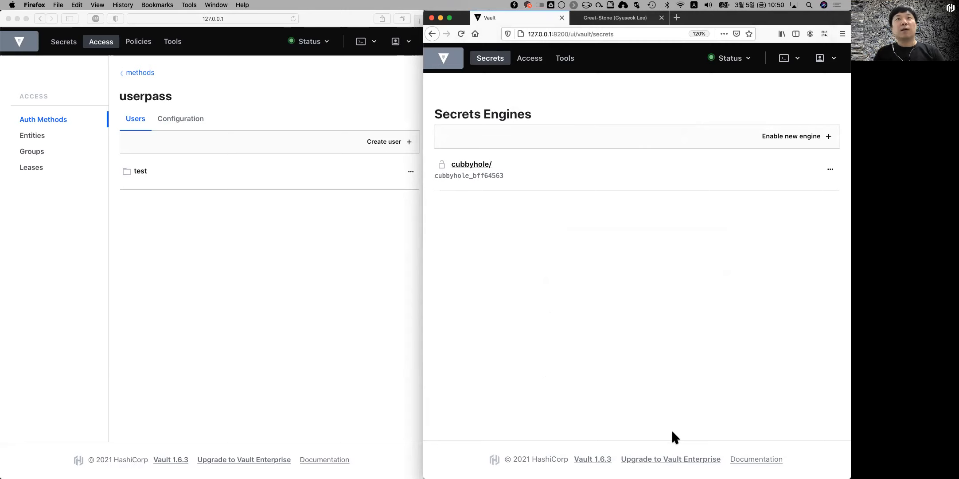
pyautogui.click(258, 274)
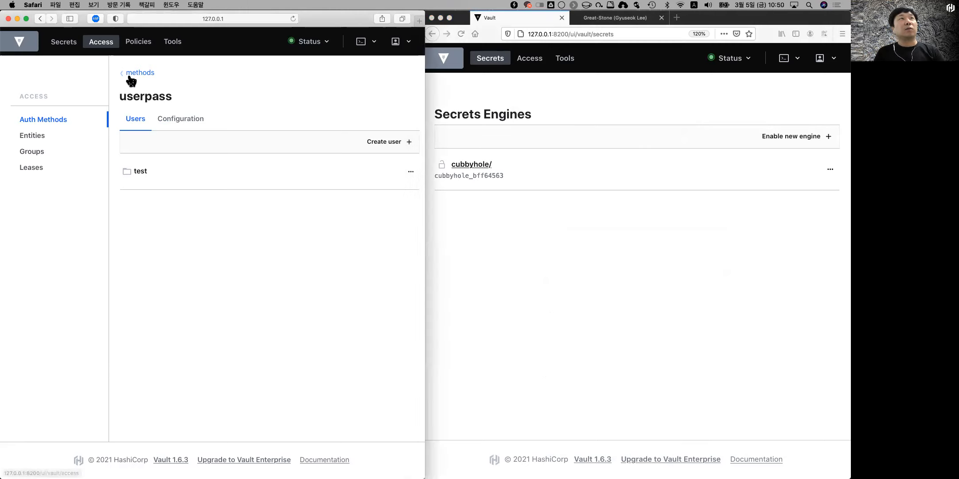
# Step: Check the Secrets engines list, then view the ACL Policies default, kv-test and root
pyautogui.click(64, 45)
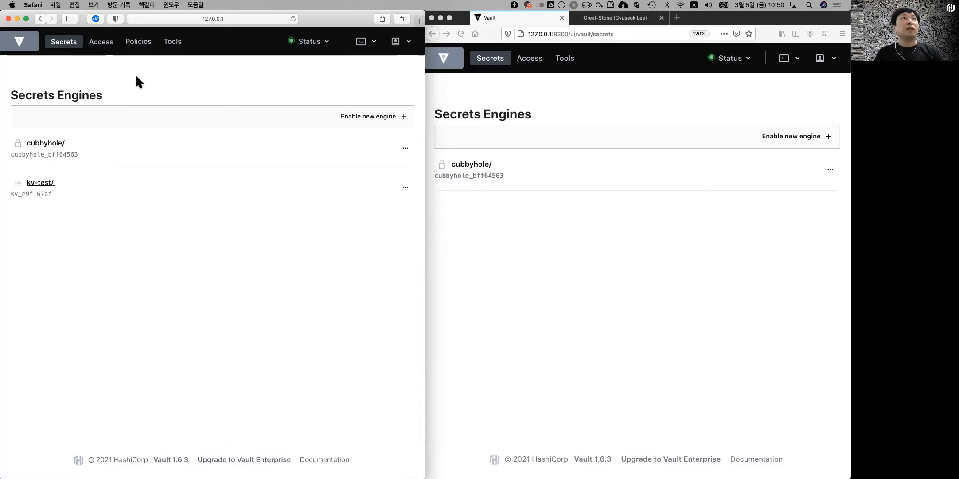
pyautogui.click(139, 41)
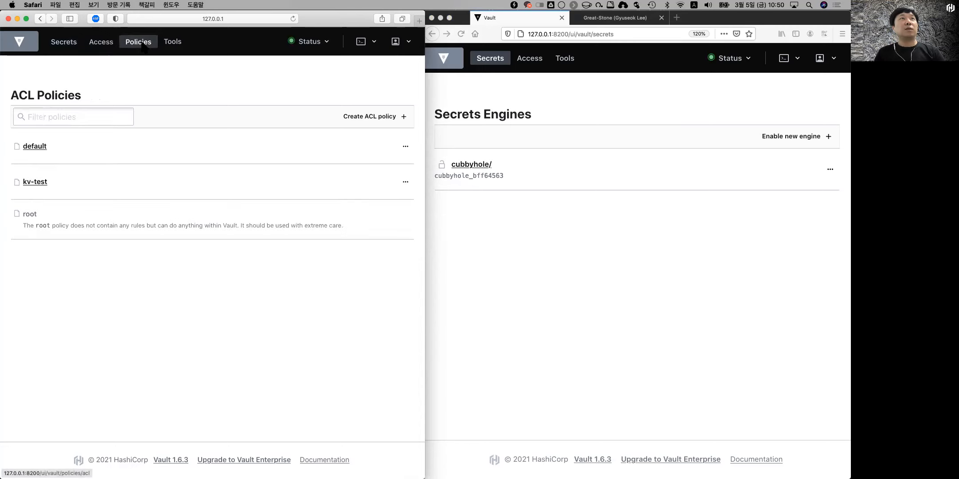
pyautogui.click(35, 181)
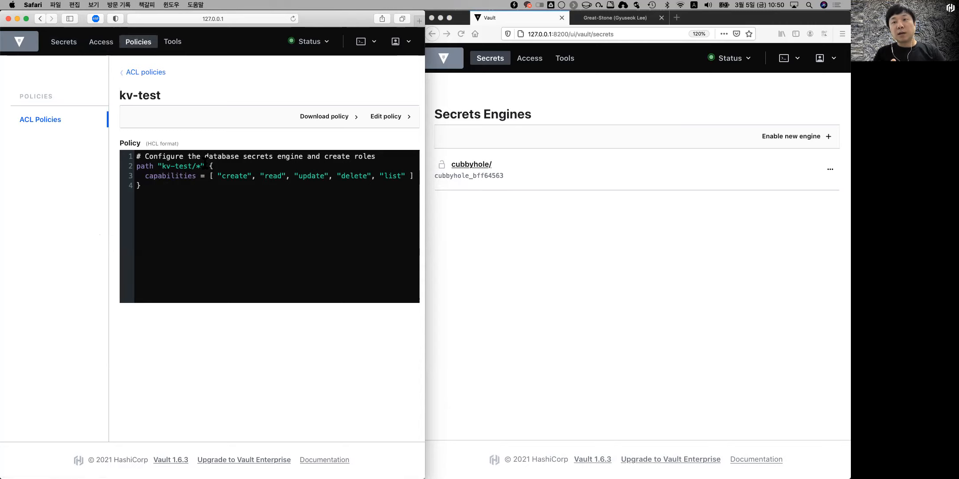
pyautogui.doubleClick(171, 176)
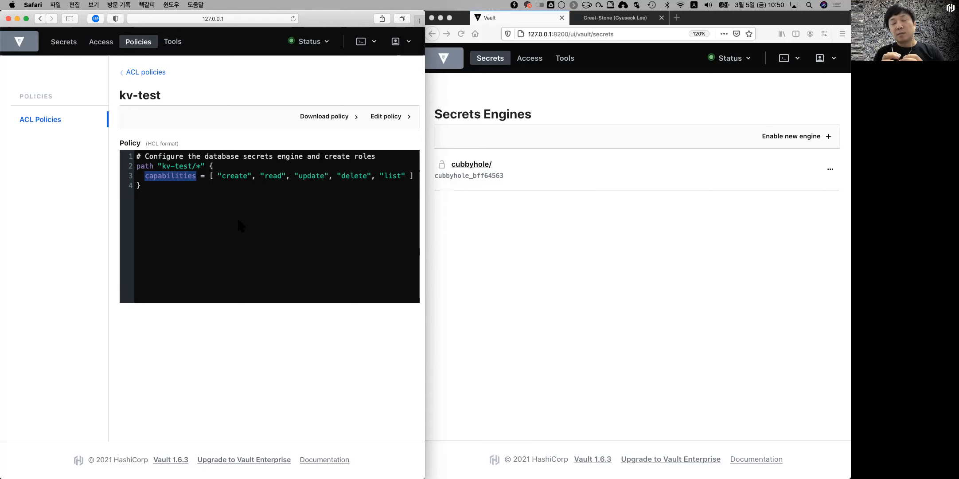
pyautogui.click(123, 73)
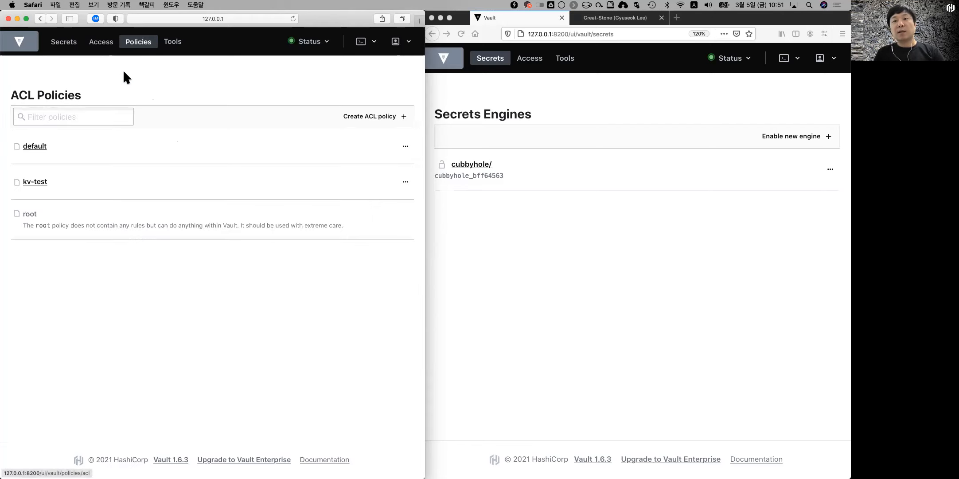
pyautogui.click(93, 49)
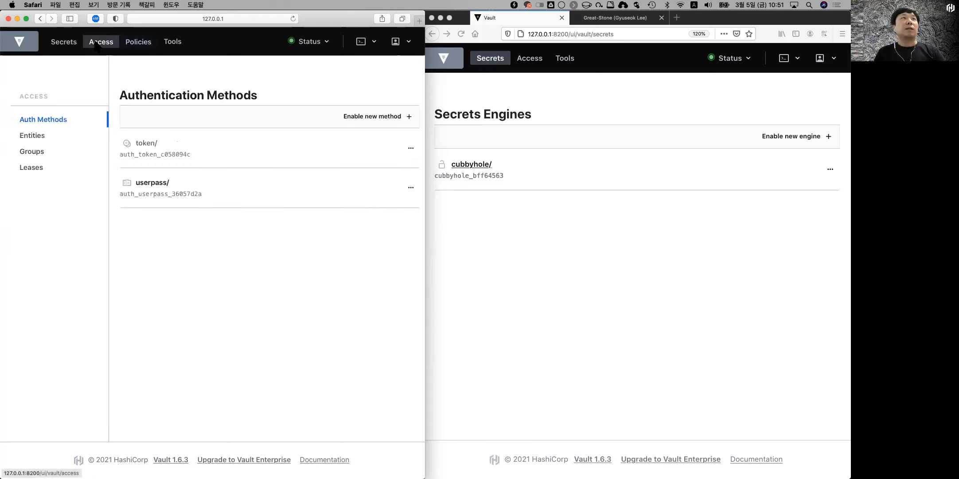
# Step: Edit the userpass user test, add kv-test under Generated Token's Policies, and save
pyautogui.click(194, 187)
pyautogui.click(173, 177)
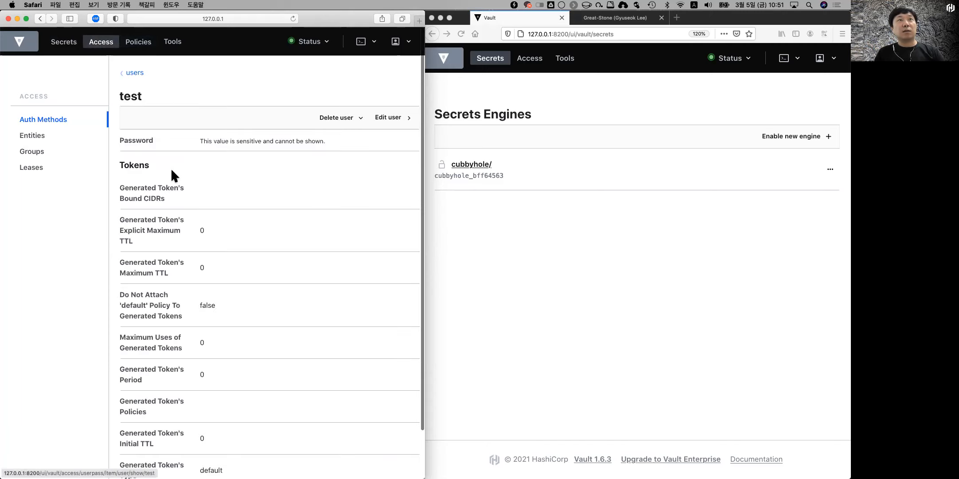
pyautogui.click(395, 116)
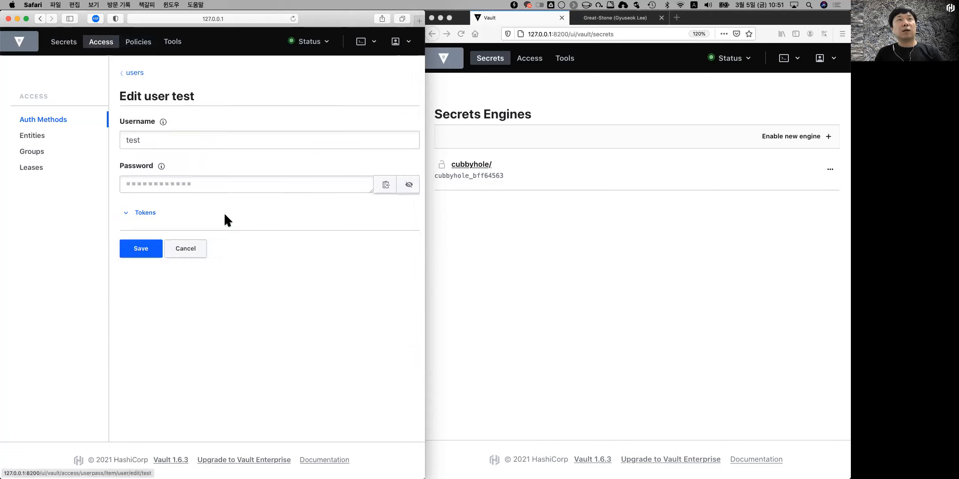
pyautogui.click(141, 213)
pyautogui.scroll(-5, 262, 268)
pyautogui.click(262, 332)
pyautogui.scroll(-2, 262, 360)
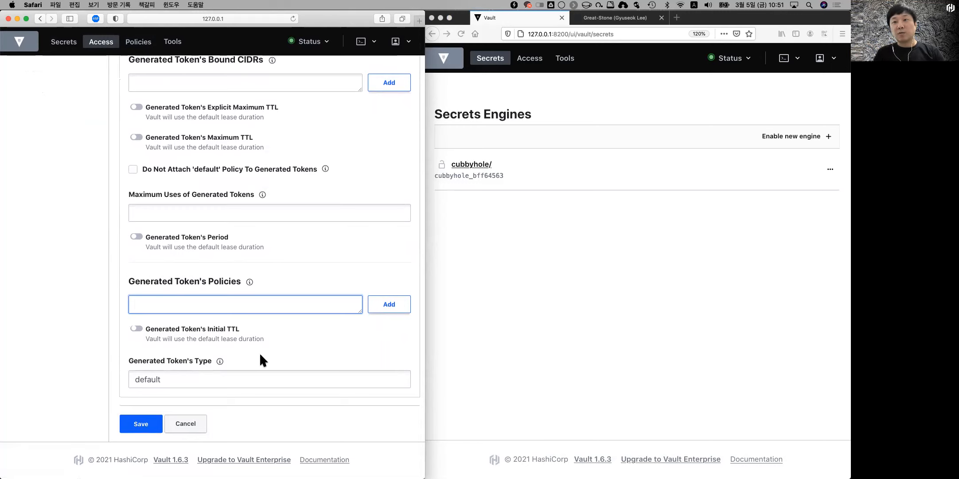
pyautogui.write('kv-test')
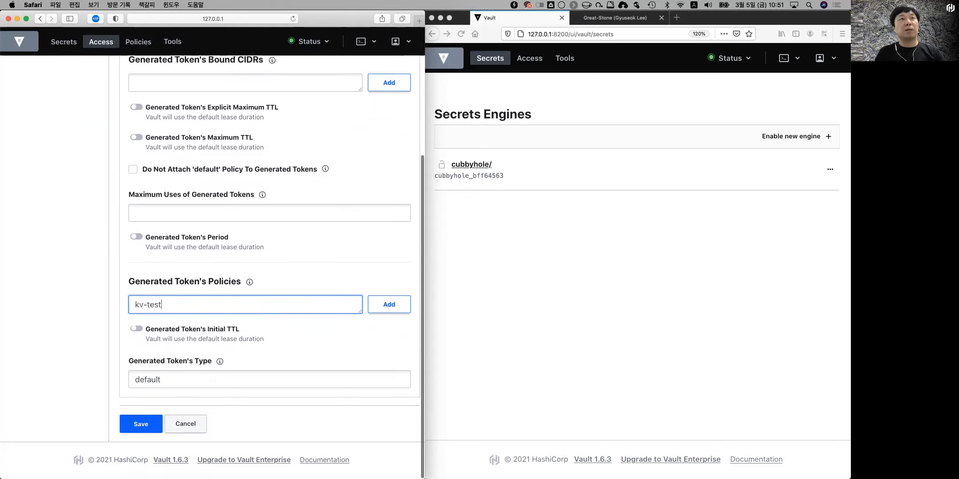
pyautogui.click(374, 305)
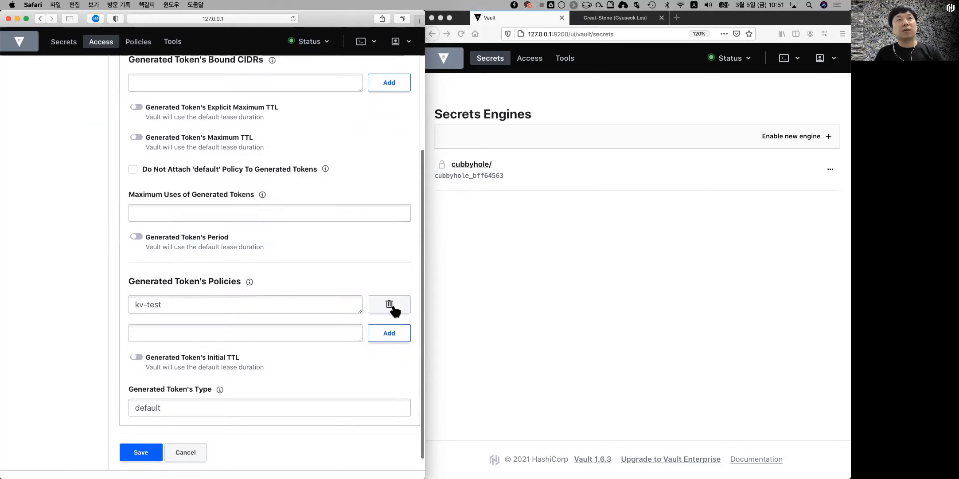
pyautogui.click(138, 452)
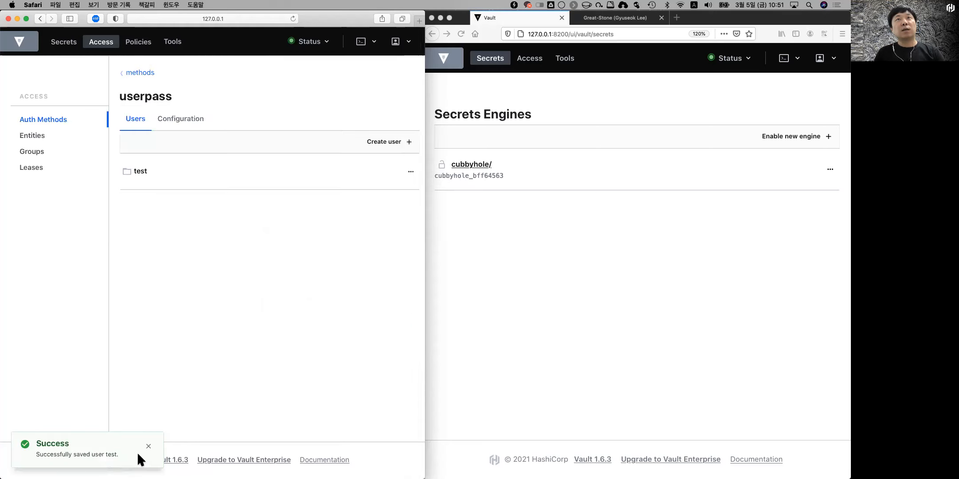
# Step: In Firefox, reload the test user's Vault page and sign out
pyautogui.click(641, 295)
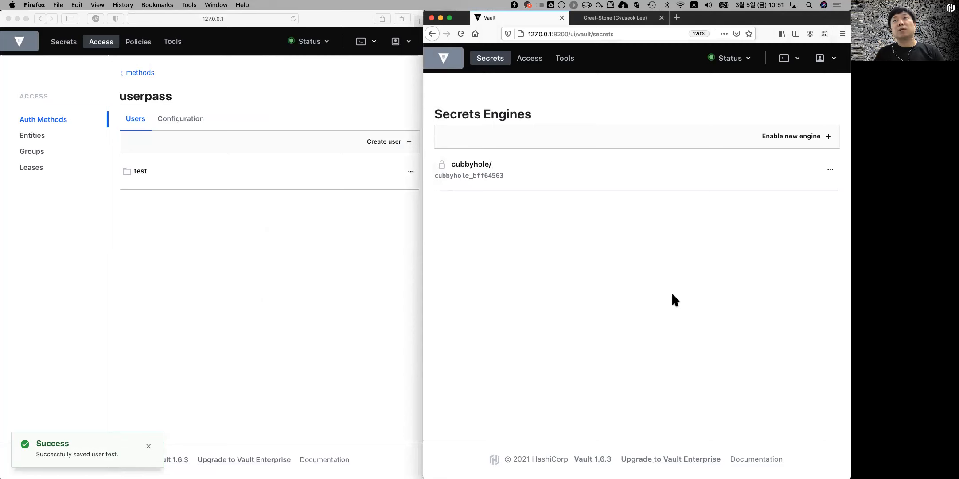
pyautogui.press('super+r')
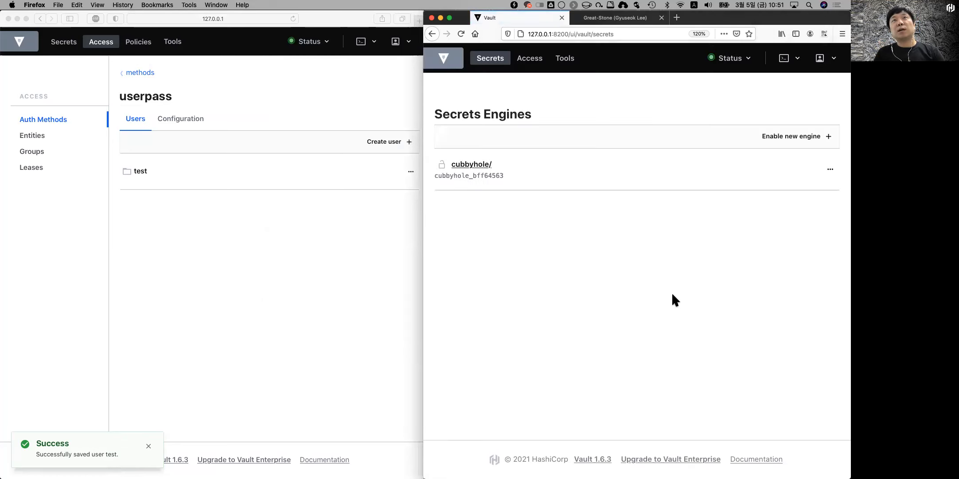
pyautogui.click(530, 59)
pyautogui.click(485, 53)
pyautogui.press('super+r')
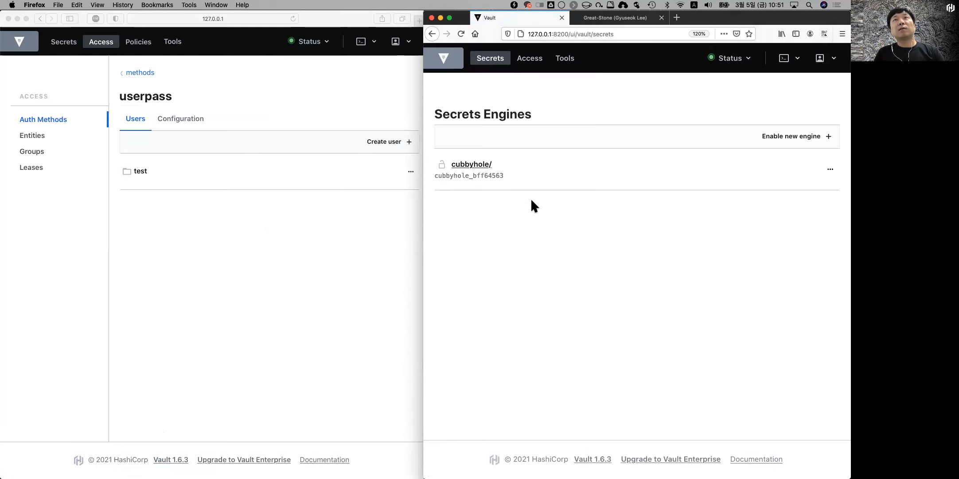
pyautogui.click(828, 59)
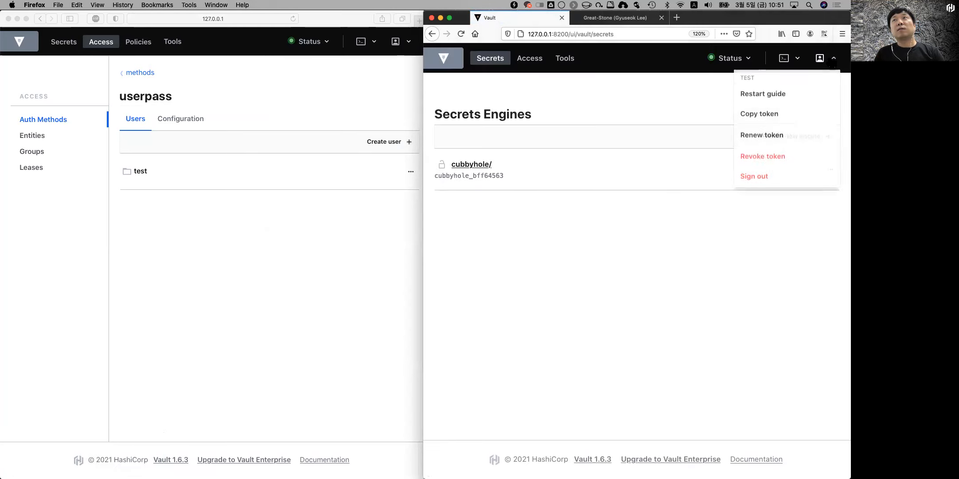
pyautogui.click(759, 173)
# Step: Sign back in as test with its password, declining to save the login
pyautogui.click(601, 235)
pyautogui.write('testtest')
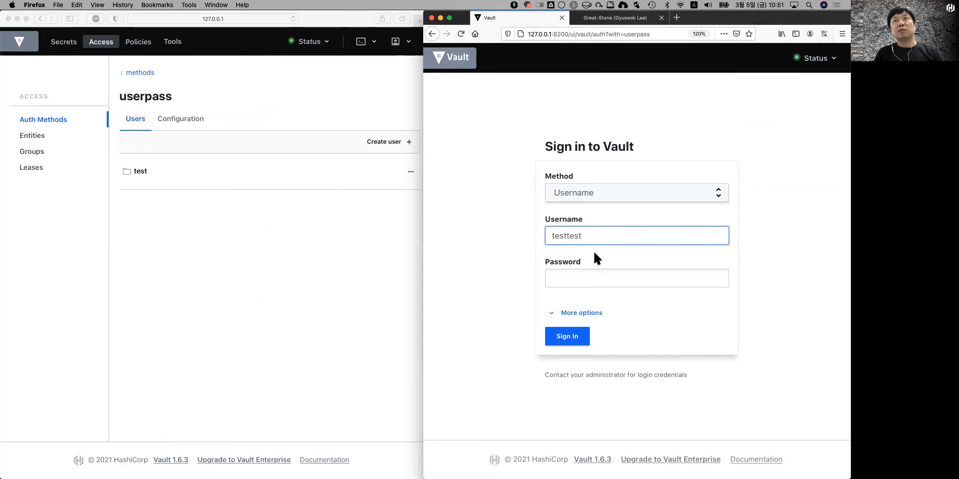
pyautogui.press('BackSpace')
pyautogui.press('BackSpace')
pyautogui.click(589, 277)
pyautogui.write('test')
pyautogui.click(573, 338)
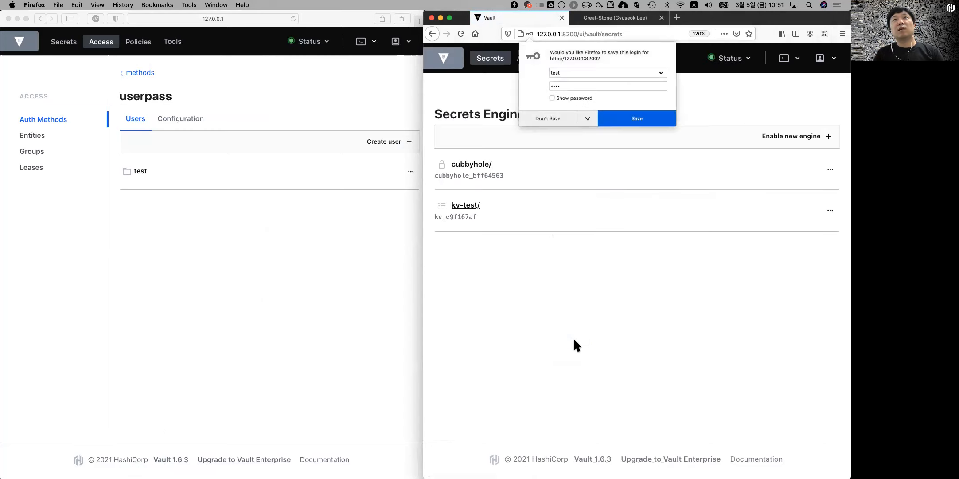
pyautogui.click(548, 117)
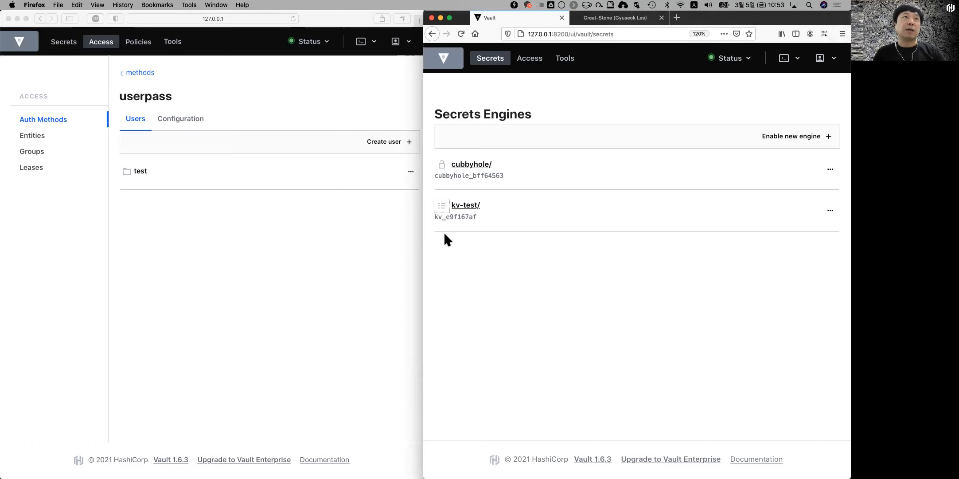
# Step: Create ACL policy 'superuser' by pasting rules granting all capabilities on path "*"
pyautogui.click(138, 41)
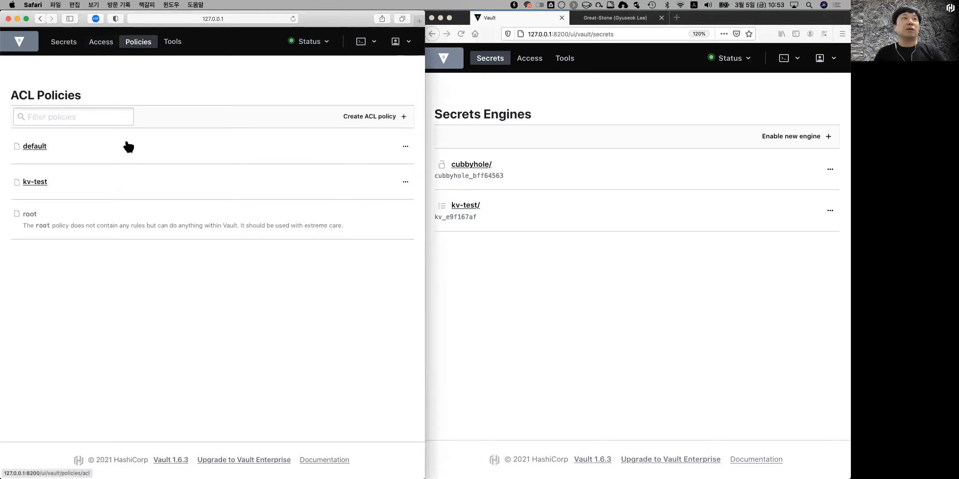
pyautogui.click(372, 117)
pyautogui.click(264, 137)
pyautogui.write('su')
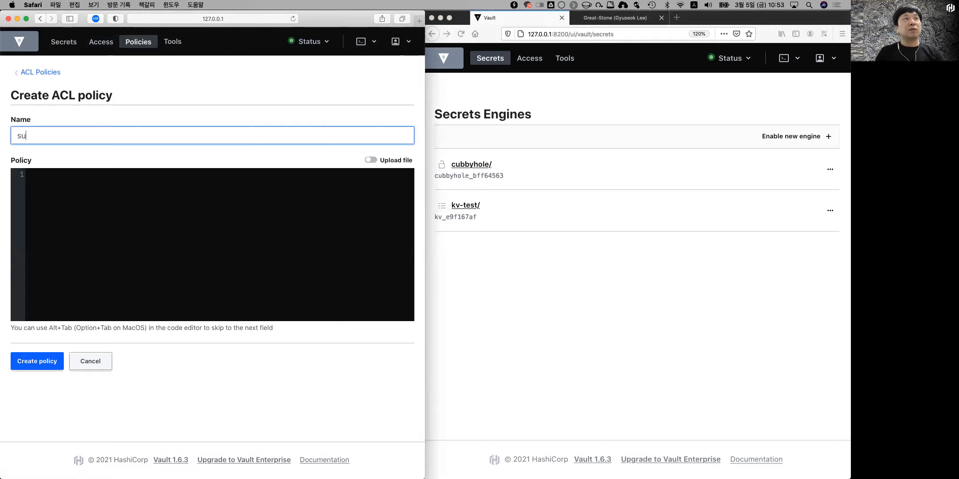
pyautogui.write('peruser')
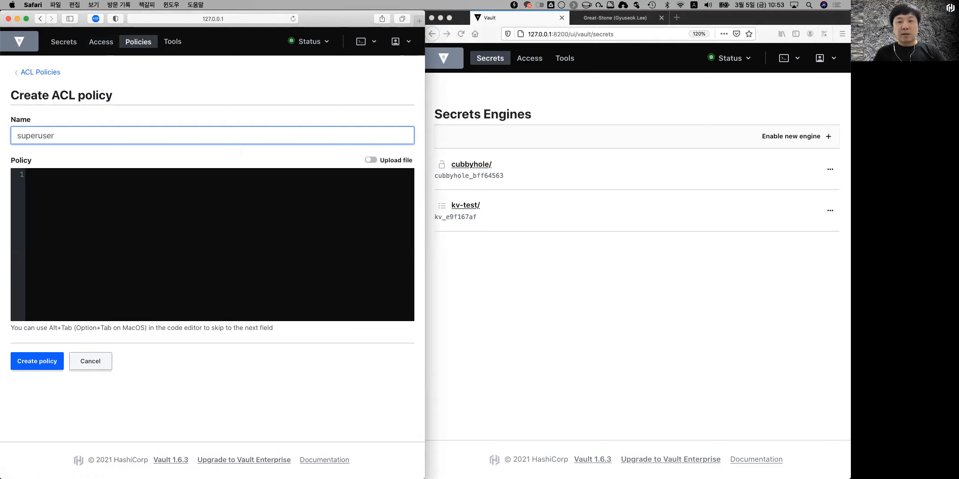
pyautogui.press('super+Tab')
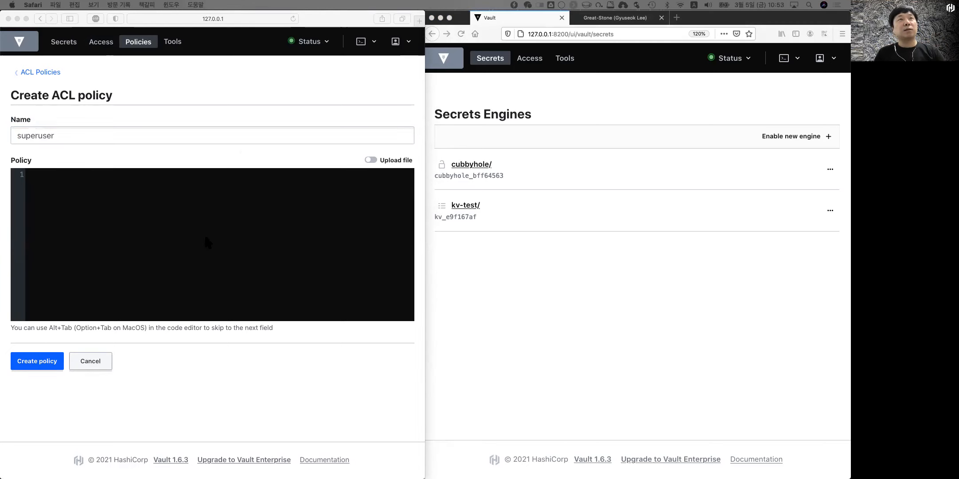
pyautogui.click(144, 201)
pyautogui.write('path "*" {   capabilities = ["create", "read", "update", "delete", "list", "sudo"] }')
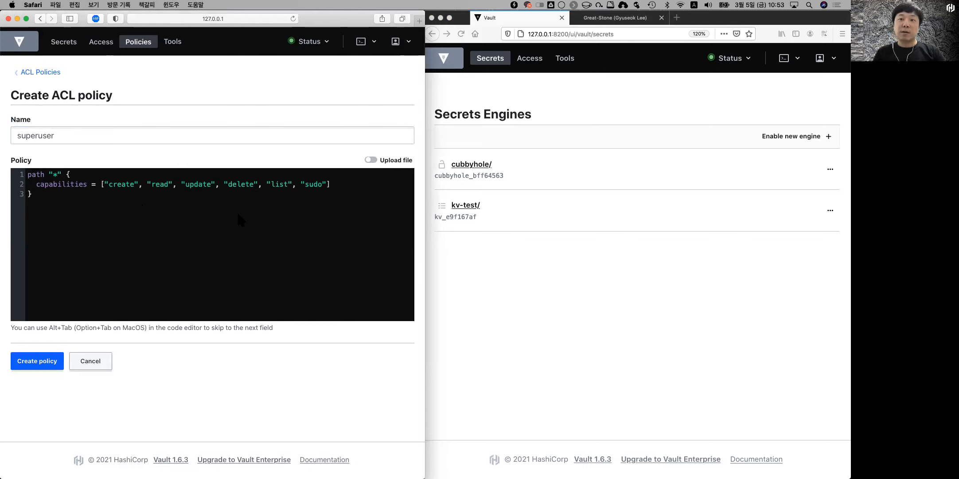
pyautogui.click(34, 370)
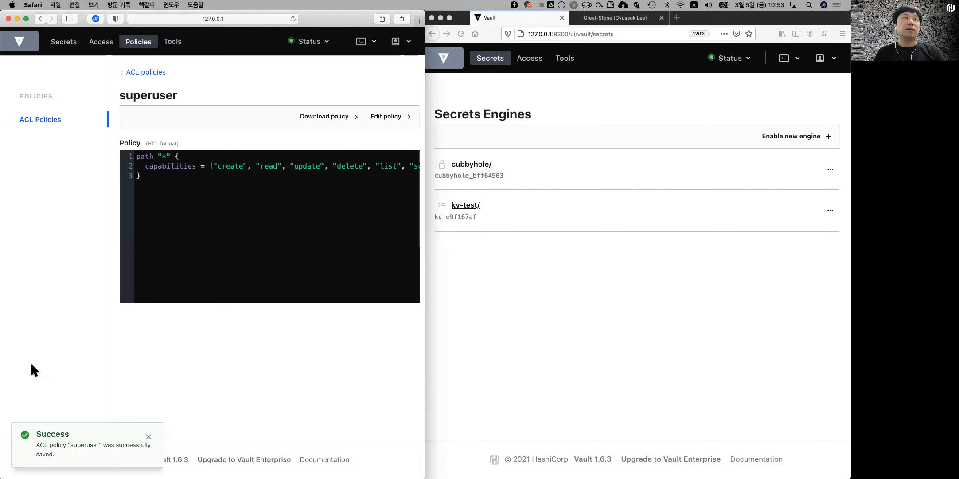
# Step: In userpass, start a new user with username 'admin' and a masked password
pyautogui.click(100, 42)
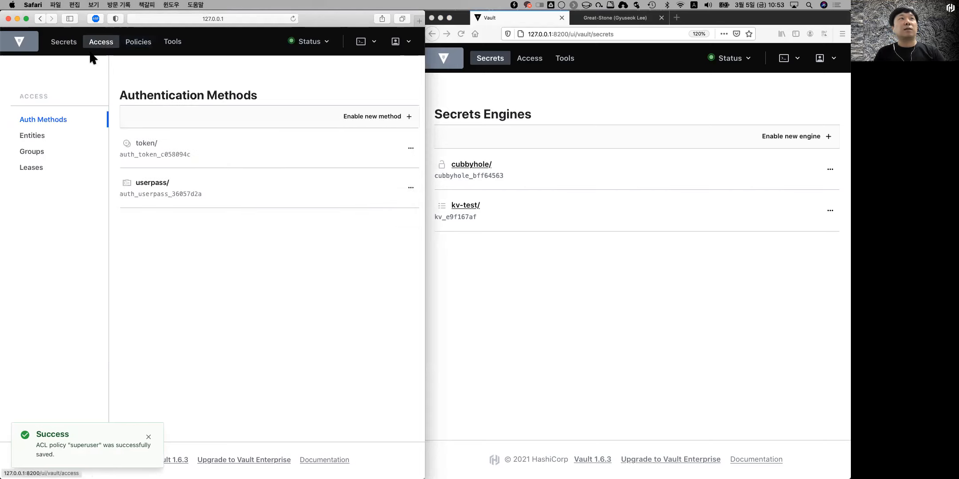
pyautogui.click(192, 177)
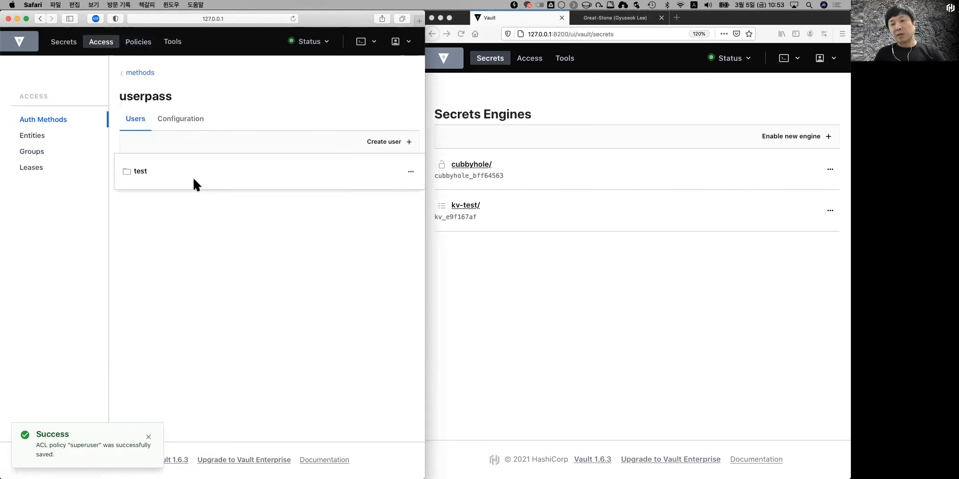
pyautogui.click(398, 148)
pyautogui.click(220, 133)
pyautogui.write('admin')
pyautogui.click(295, 190)
pyautogui.write('password')
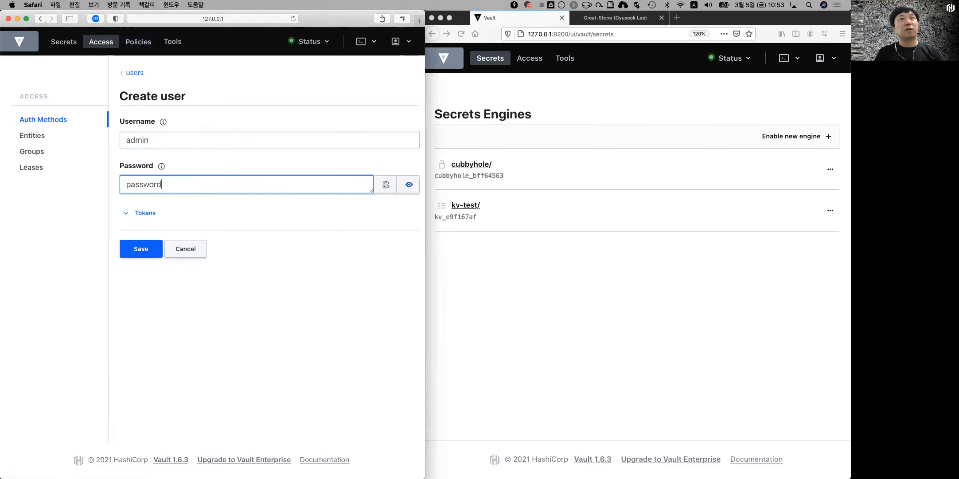
pyautogui.click(161, 196)
# Step: Set the admin user's generated token policy to superuser and save the user
pyautogui.click(134, 213)
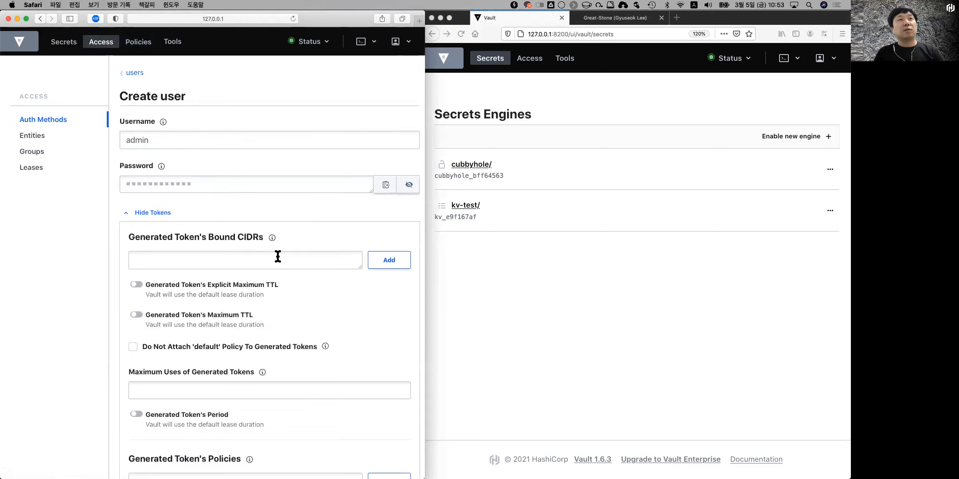
pyautogui.scroll(-5, 278, 256)
pyautogui.click(196, 365)
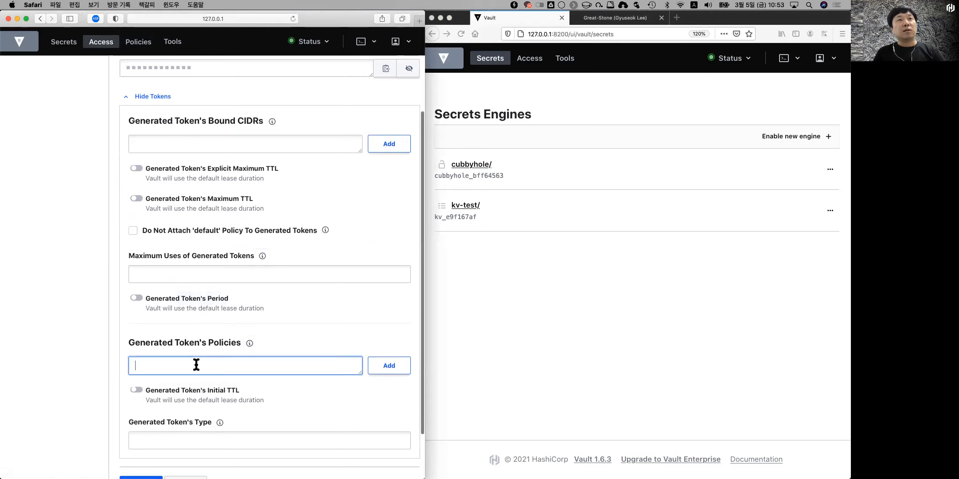
pyautogui.write('su')
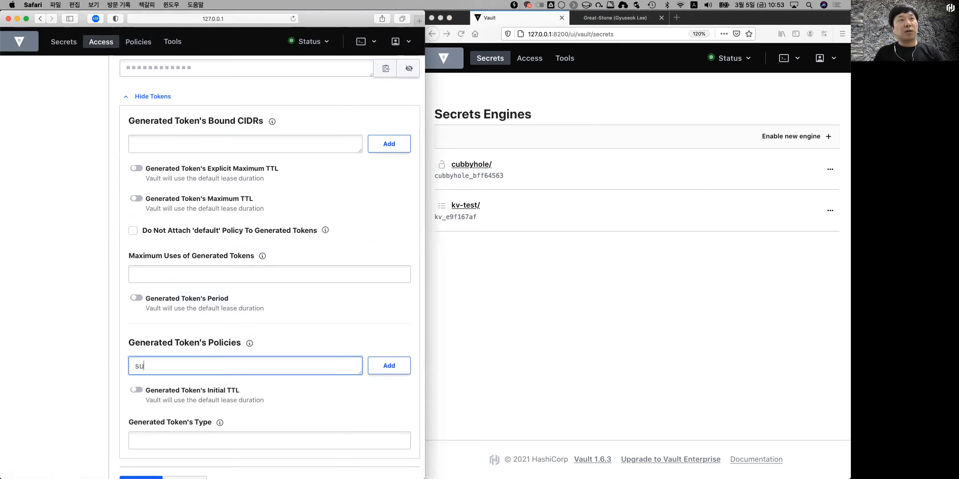
pyautogui.write('peruser')
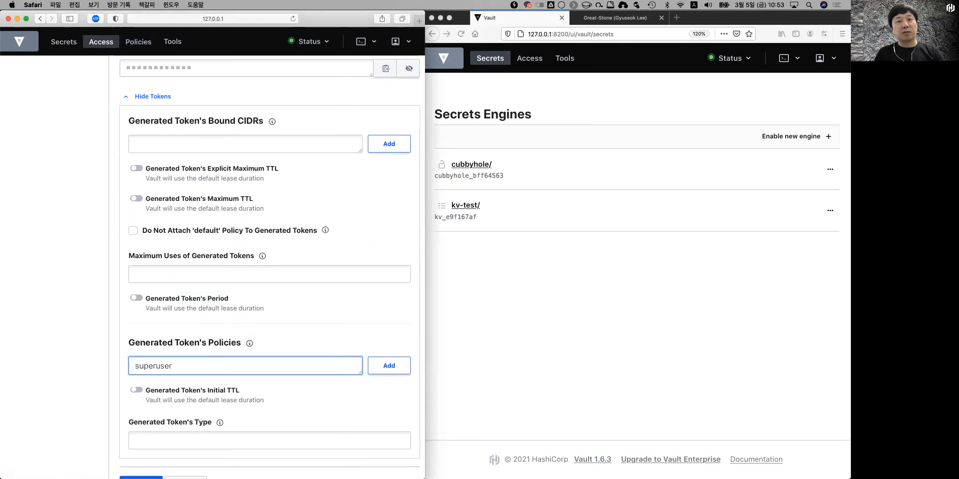
pyautogui.scroll(-3, 244, 408)
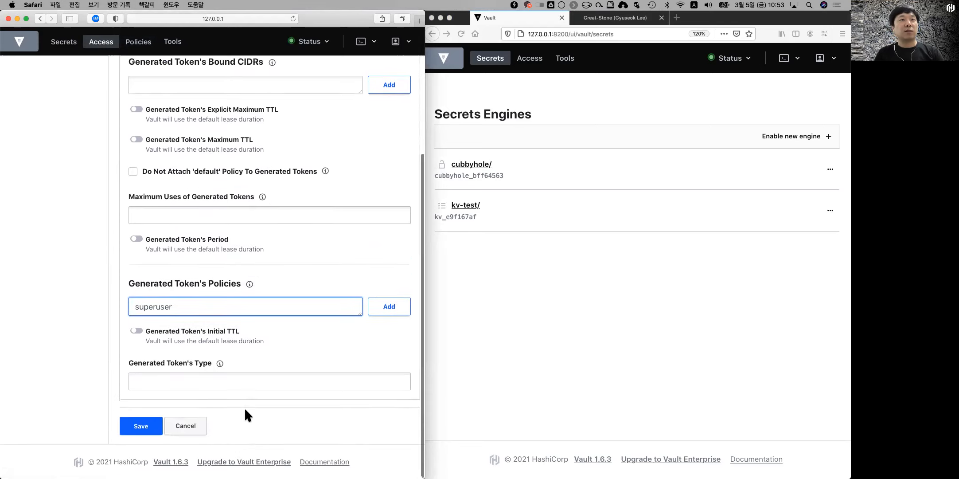
pyautogui.click(138, 424)
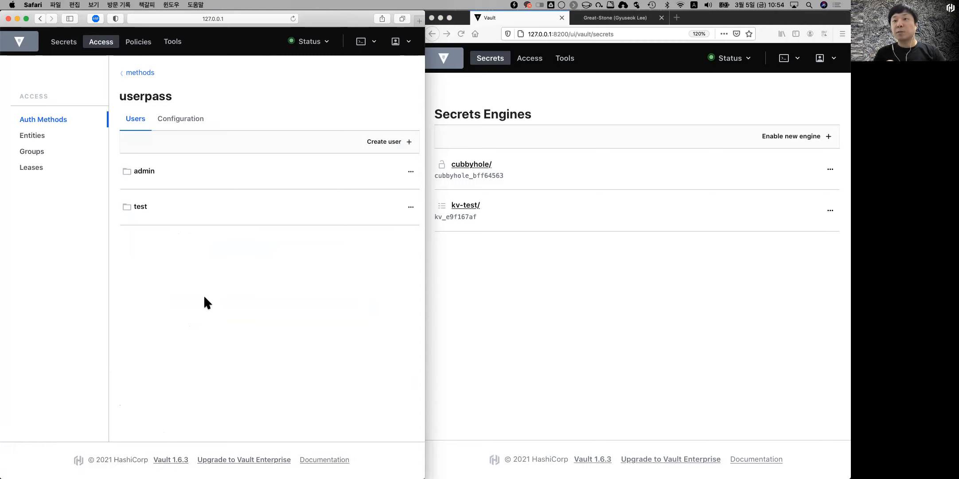
pyautogui.click(584, 270)
pyautogui.click(822, 58)
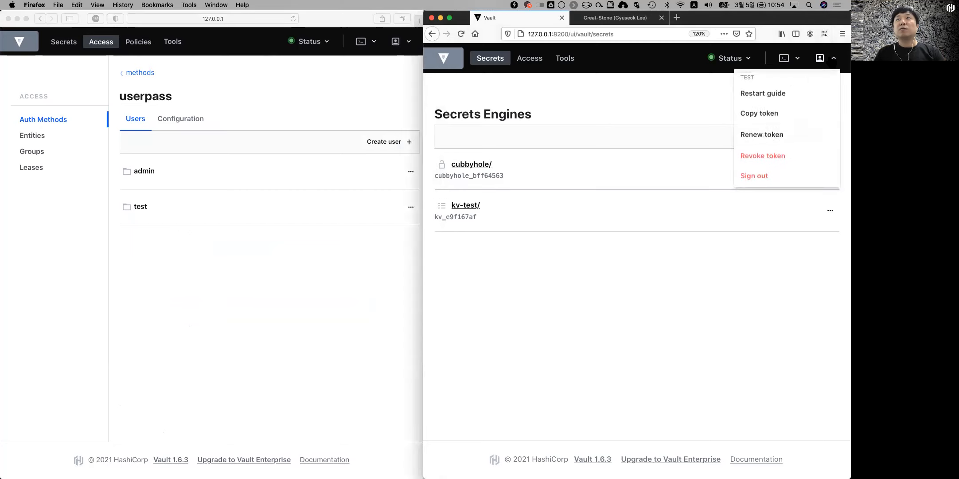
pyautogui.click(757, 177)
pyautogui.click(609, 230)
pyautogui.write('admin')
pyautogui.press('Tab')
pyautogui.write('••••••••')
pyautogui.click(565, 339)
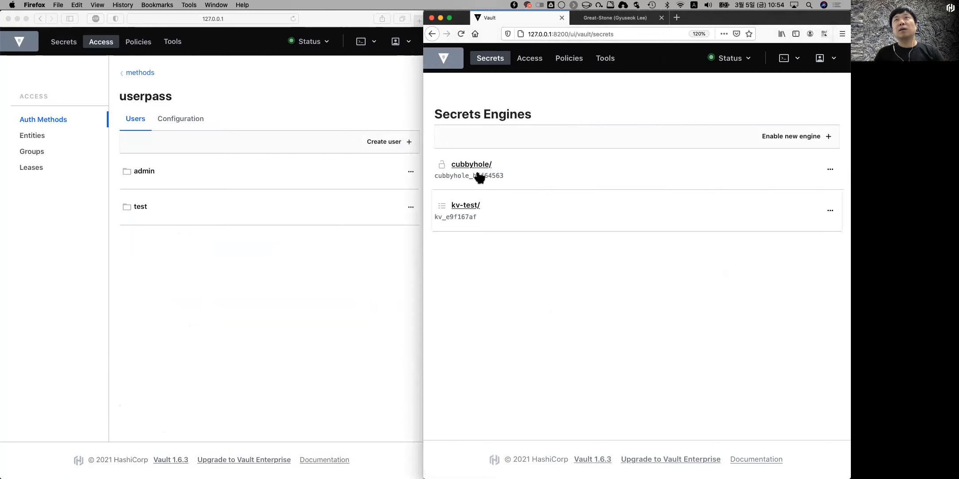
# Step: Under Access, browse the Entities, Groups and lease lookup pages
pyautogui.click(531, 59)
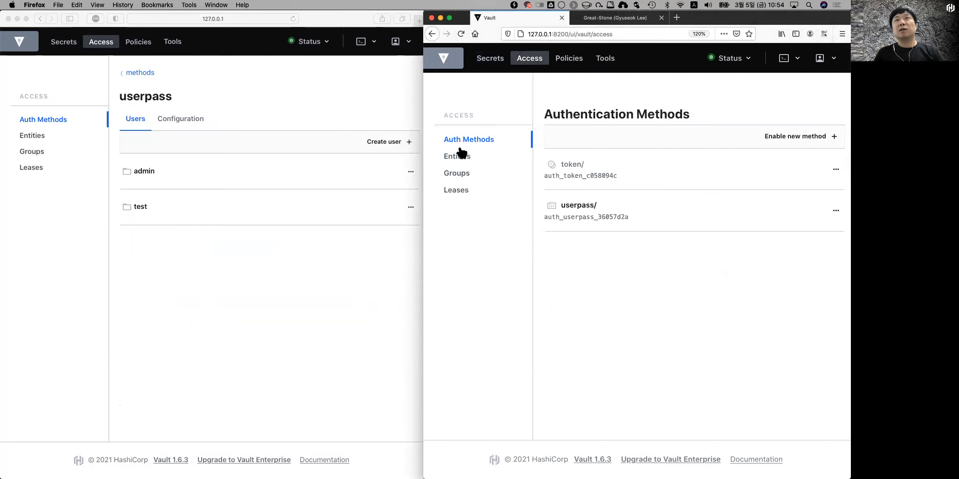
pyautogui.click(457, 156)
pyautogui.click(456, 175)
pyautogui.click(455, 192)
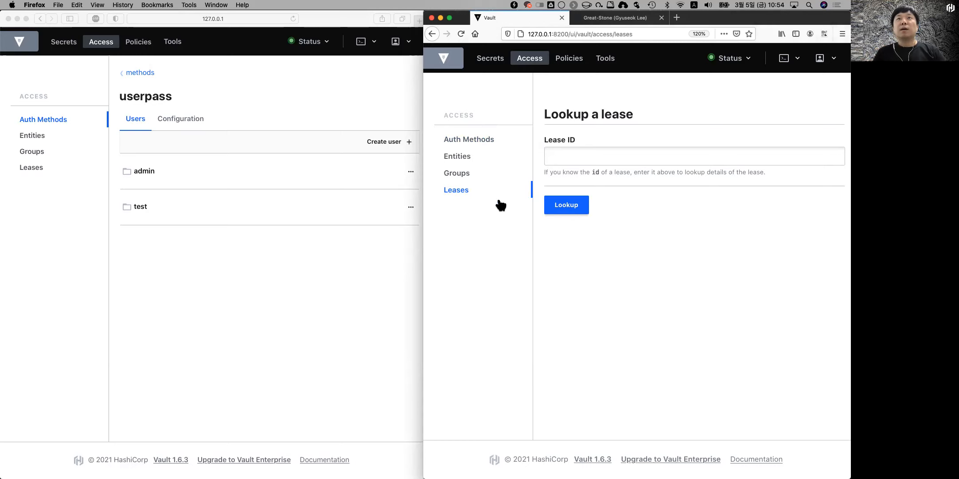
# Step: Sign out of admin and sign in as userpass user test, declining to save the login
pyautogui.click(826, 64)
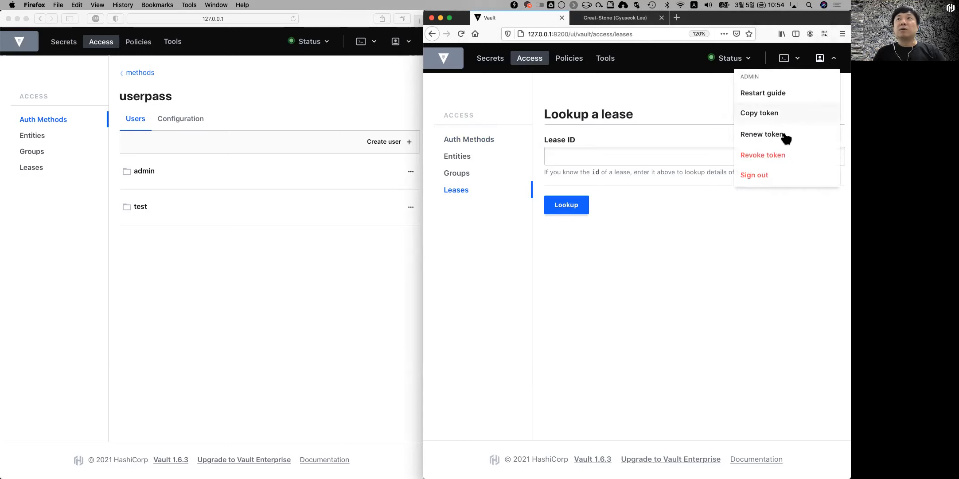
pyautogui.click(778, 177)
pyautogui.click(608, 239)
pyautogui.write('test')
pyautogui.click(577, 290)
pyautogui.write('test')
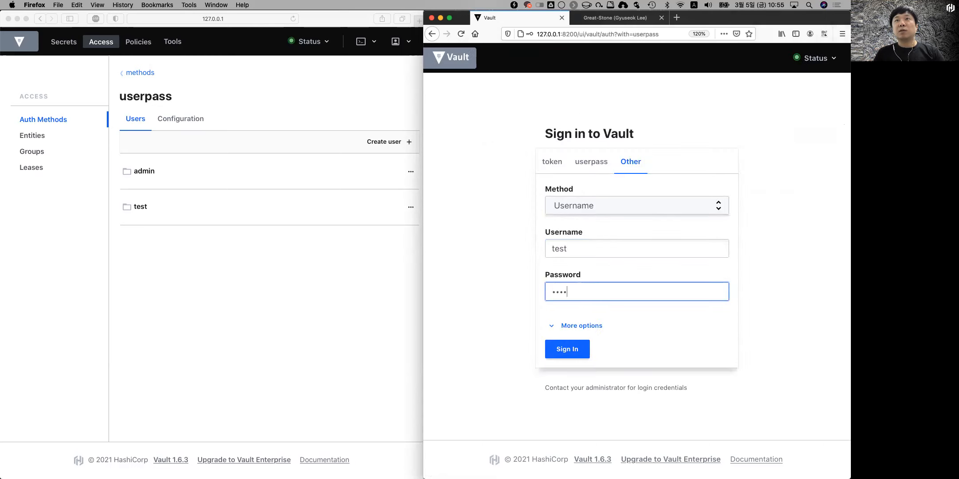
pyautogui.click(561, 348)
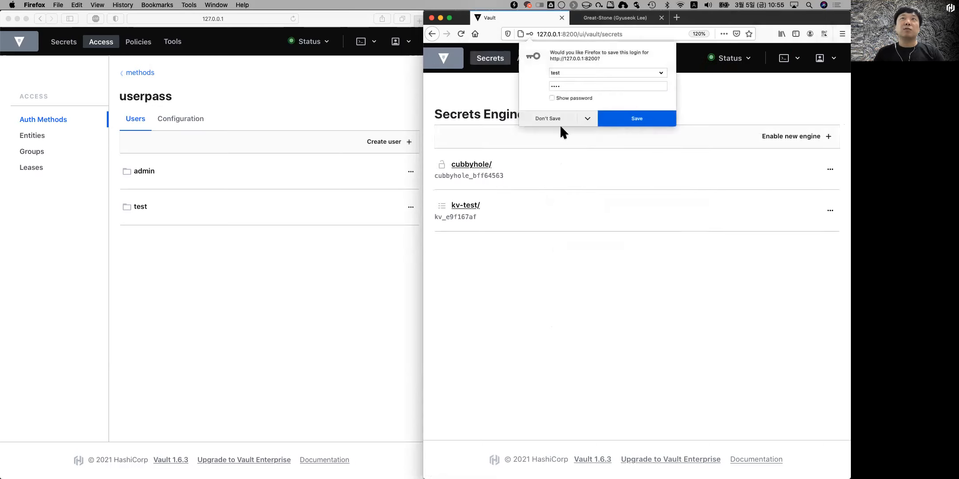
pyautogui.click(537, 117)
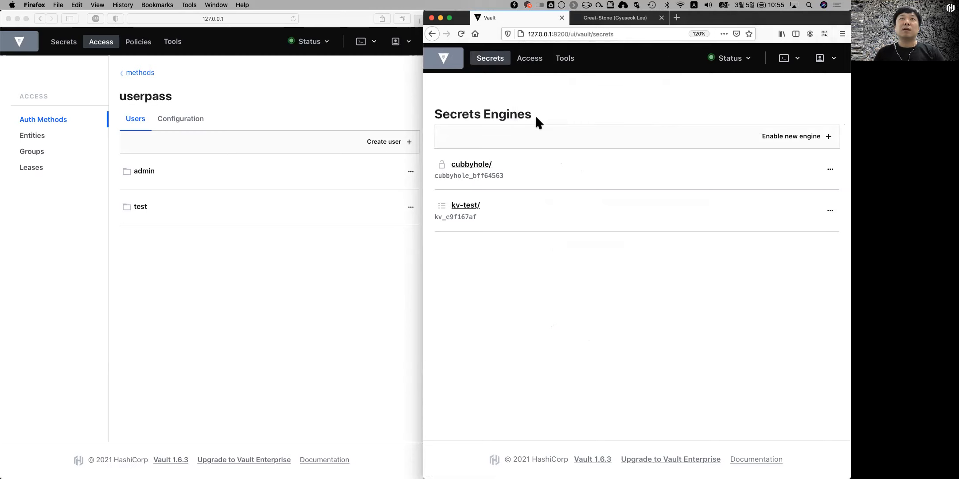
pyautogui.click(254, 277)
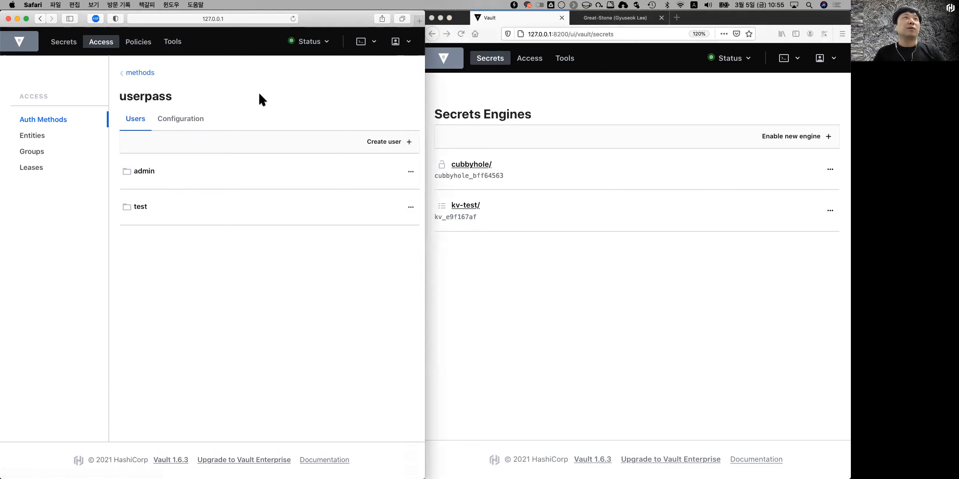
# Step: Disable the userpass/ auth method from the Authentication Methods list
pyautogui.click(140, 71)
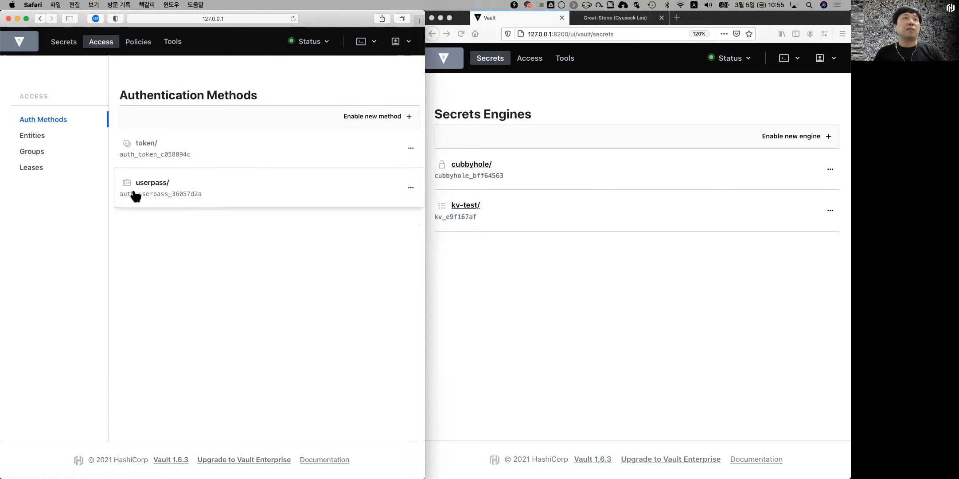
pyautogui.click(412, 188)
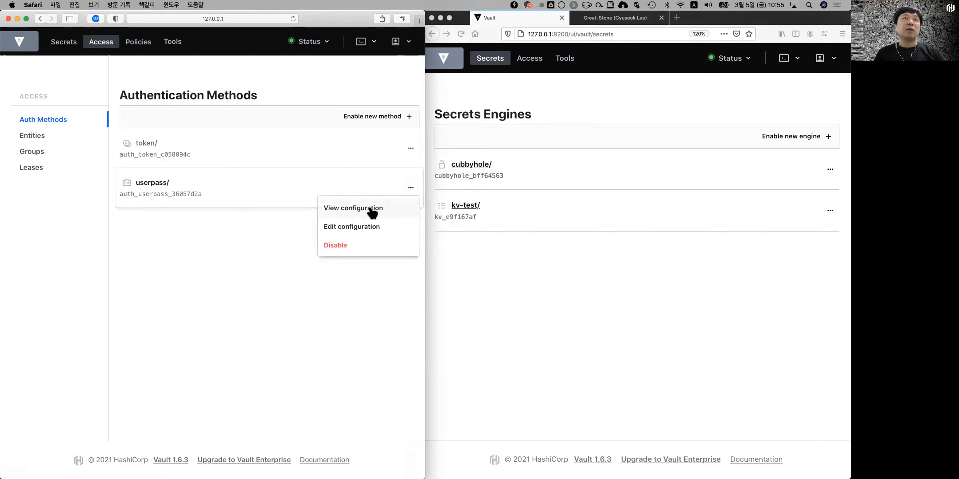
pyautogui.click(336, 244)
pyautogui.click(342, 251)
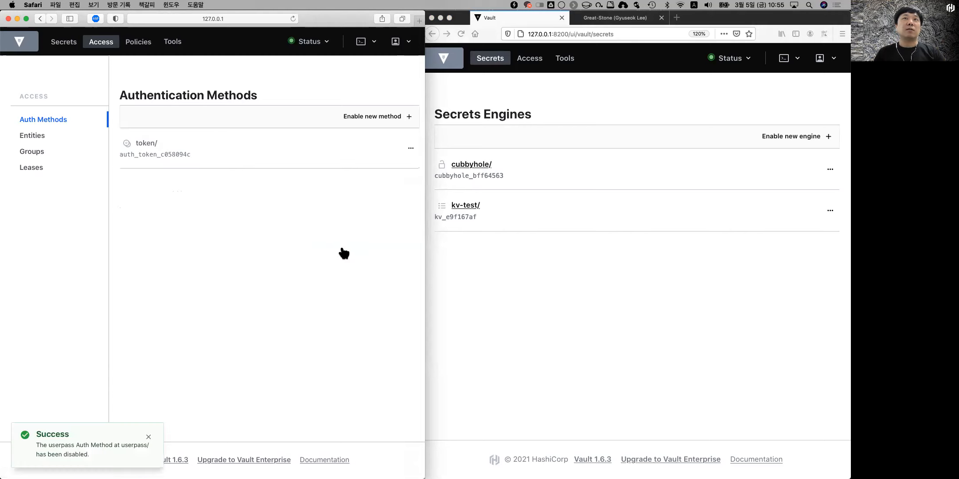
pyautogui.click(501, 294)
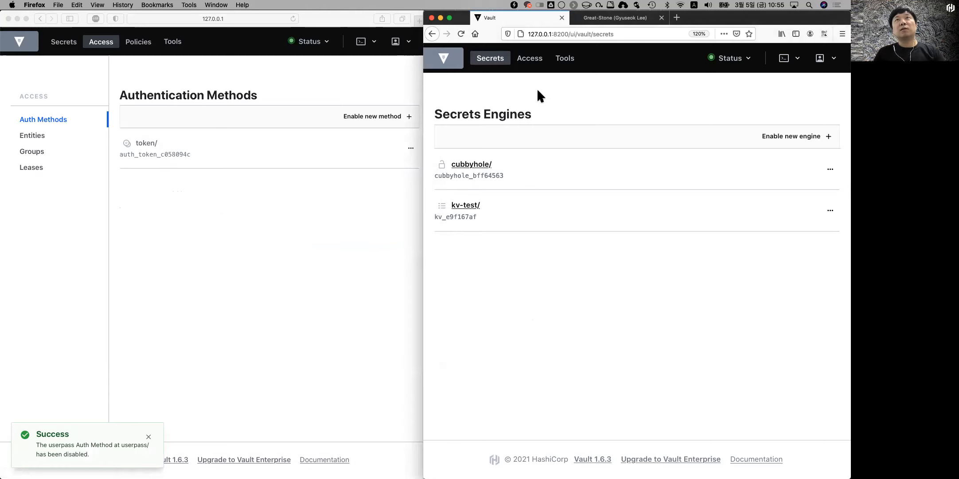
# Step: As the test user, reopen Access and then Secrets to see the Not authorized error
pyautogui.click(534, 61)
pyautogui.click(493, 62)
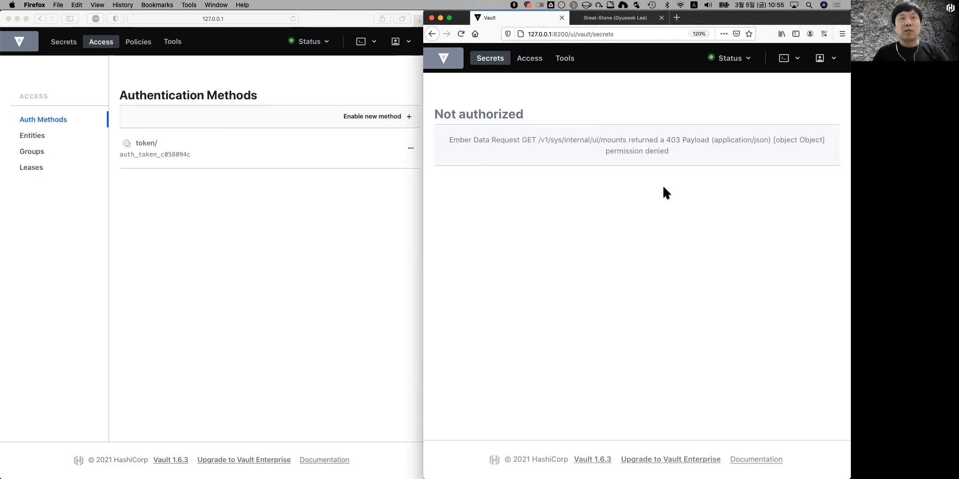
pyautogui.click(257, 240)
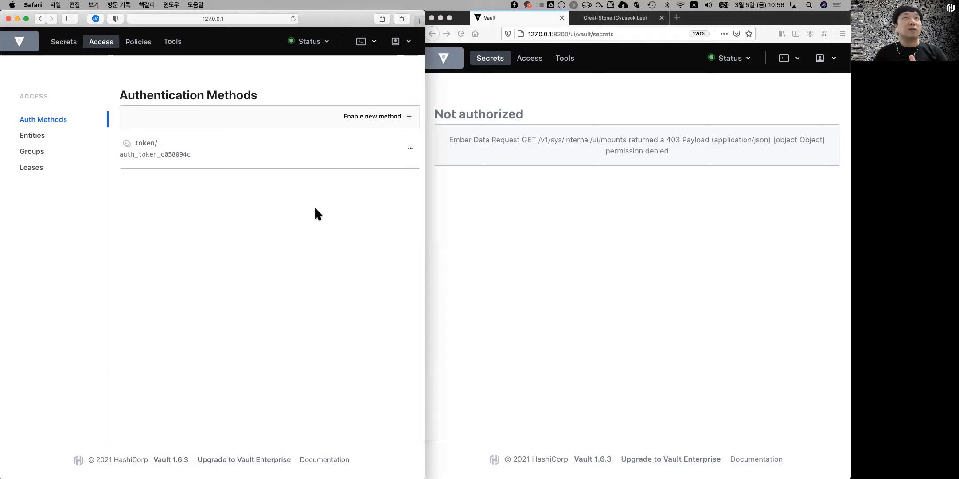
# Step: Enable a GitHub auth method at path github, leaving its Configure GitHub form open
pyautogui.click(379, 116)
pyautogui.click(268, 248)
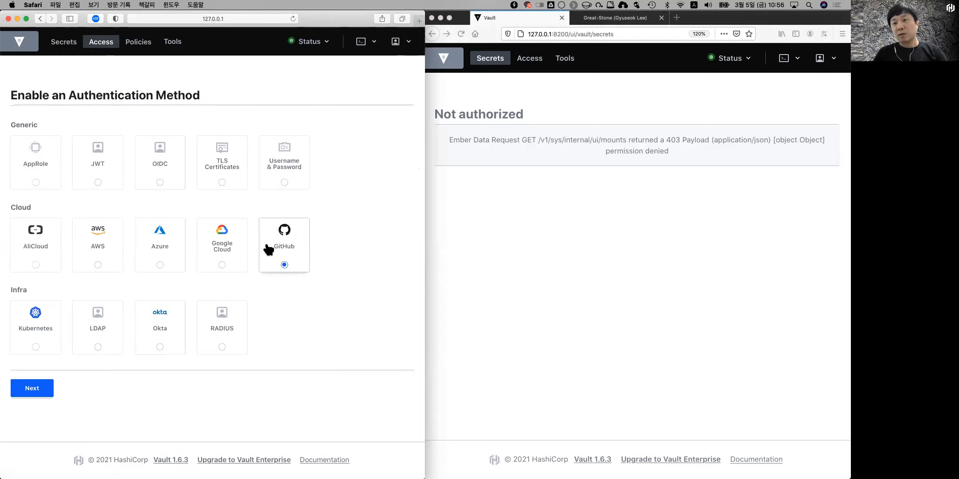
pyautogui.click(33, 389)
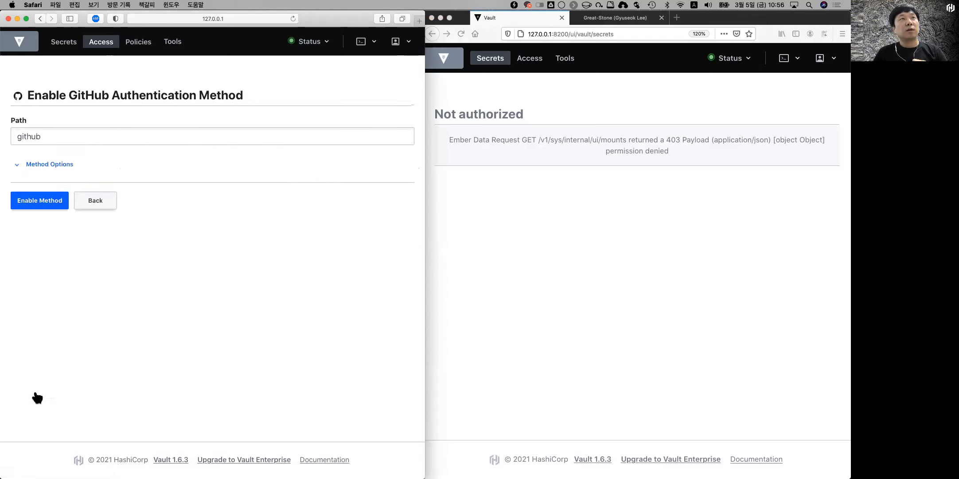
pyautogui.click(22, 202)
pyautogui.click(87, 186)
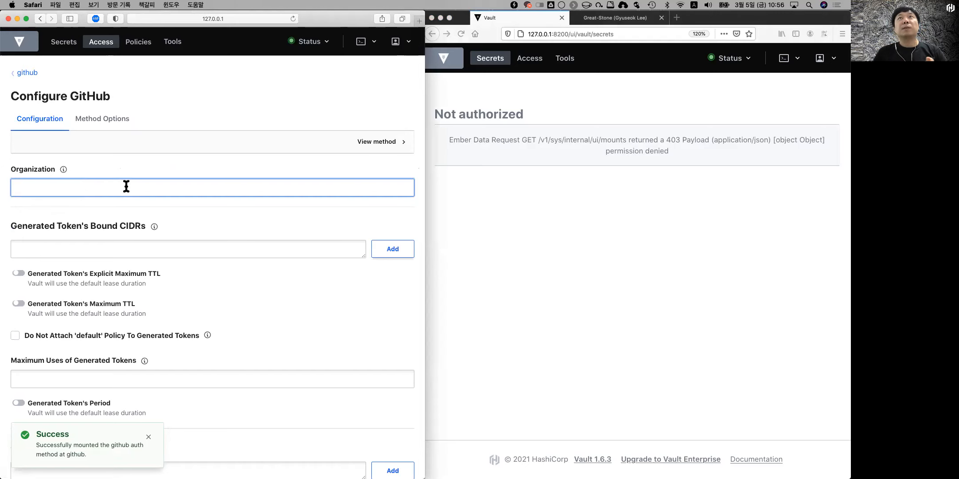
pyautogui.click(561, 281)
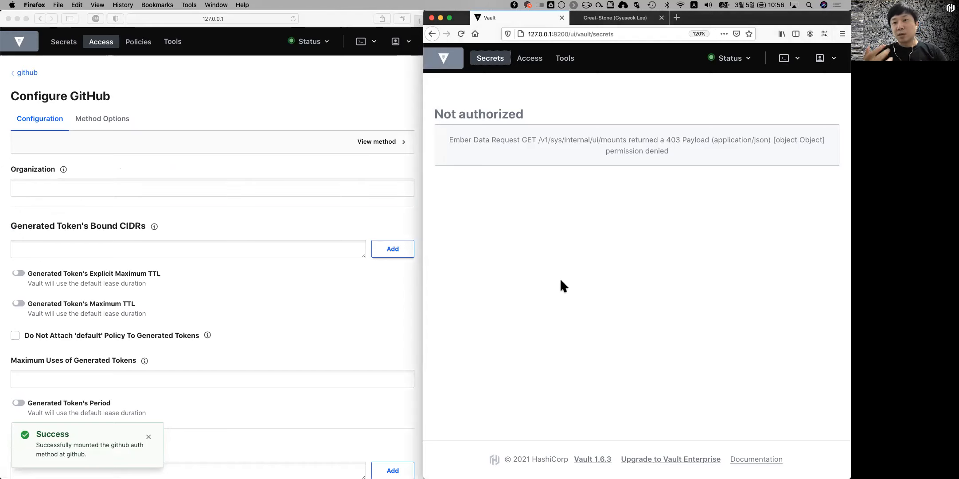
# Step: Check the account's organizations on GitHub: cjfw-poc, hashicorp, lguplus-FC and ncp-hc
pyautogui.click(592, 17)
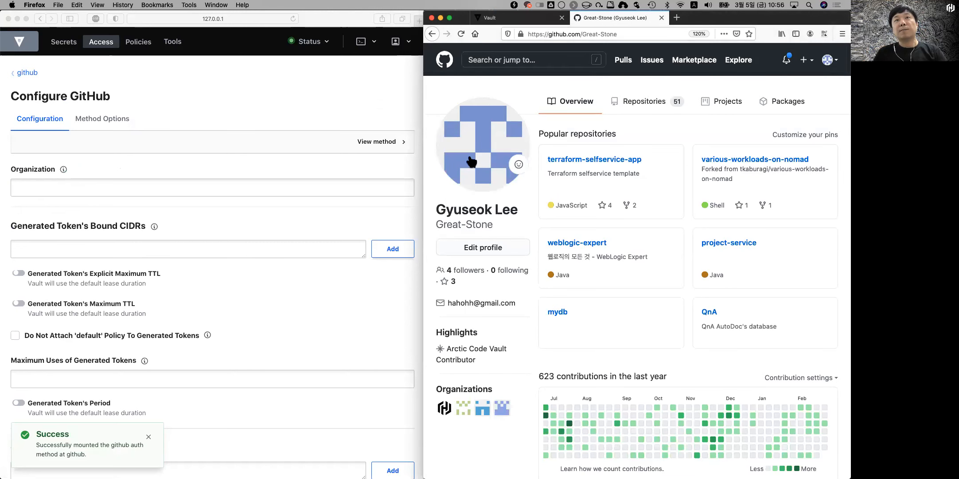
pyautogui.click(445, 60)
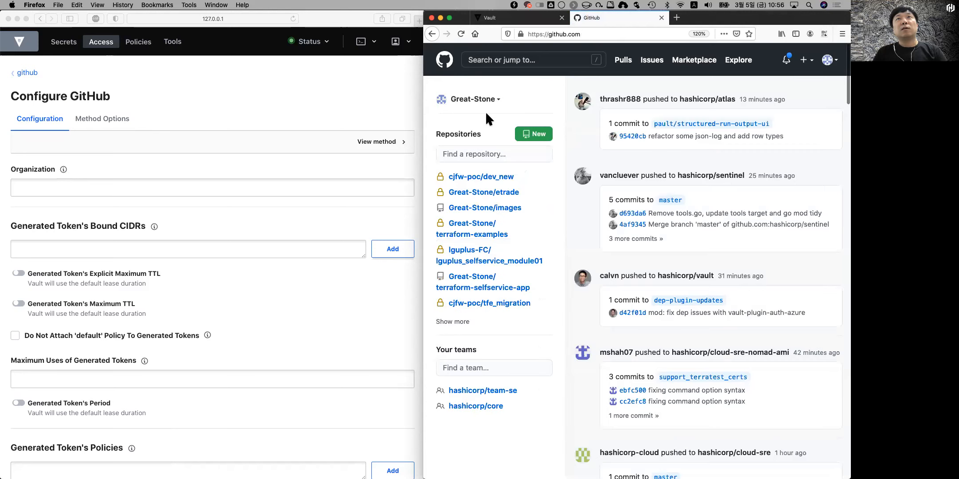
pyautogui.click(492, 99)
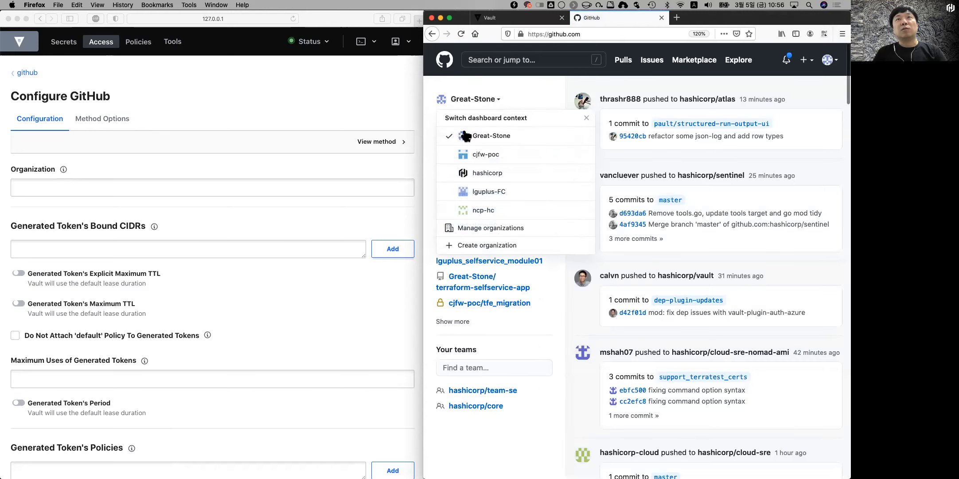
pyautogui.click(464, 227)
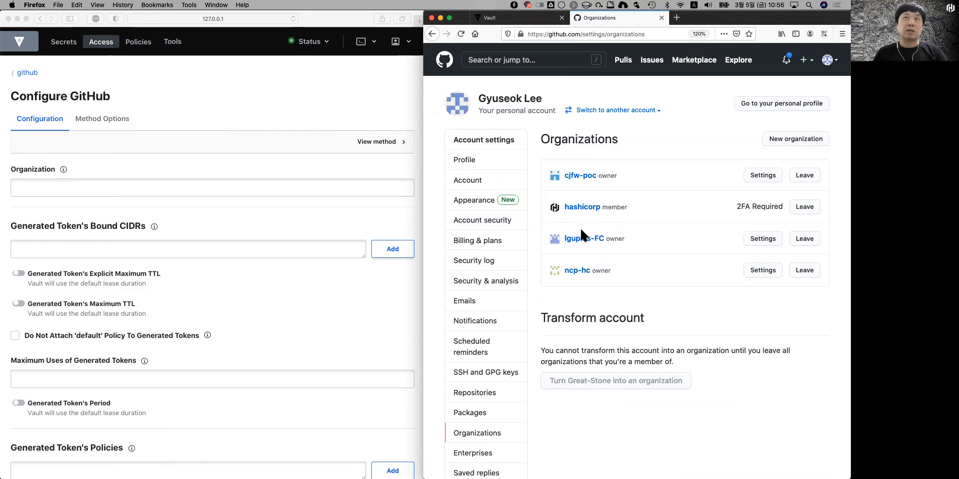
pyautogui.click(157, 190)
# Step: Set the GitHub auth Organization to hashicorp and save the configuration
pyautogui.write('hashicorp')
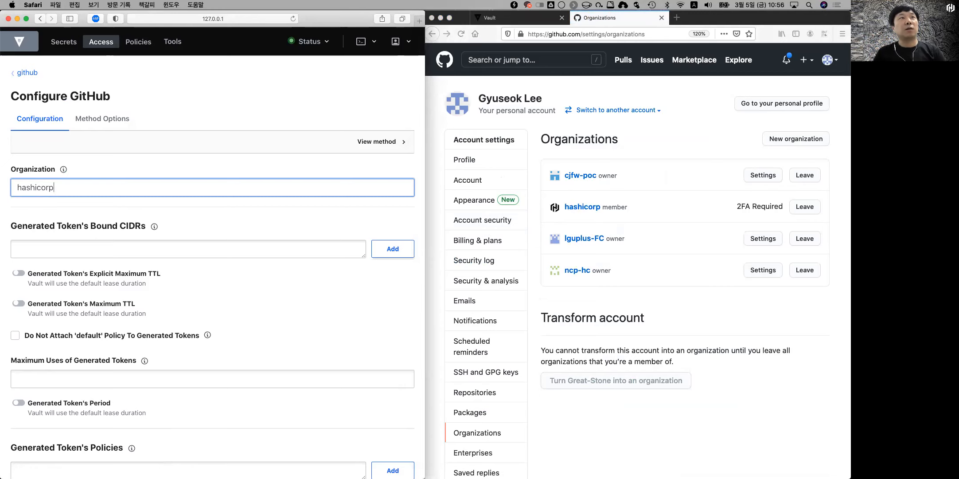
pyautogui.scroll(-10, 212, 225)
pyautogui.click(29, 422)
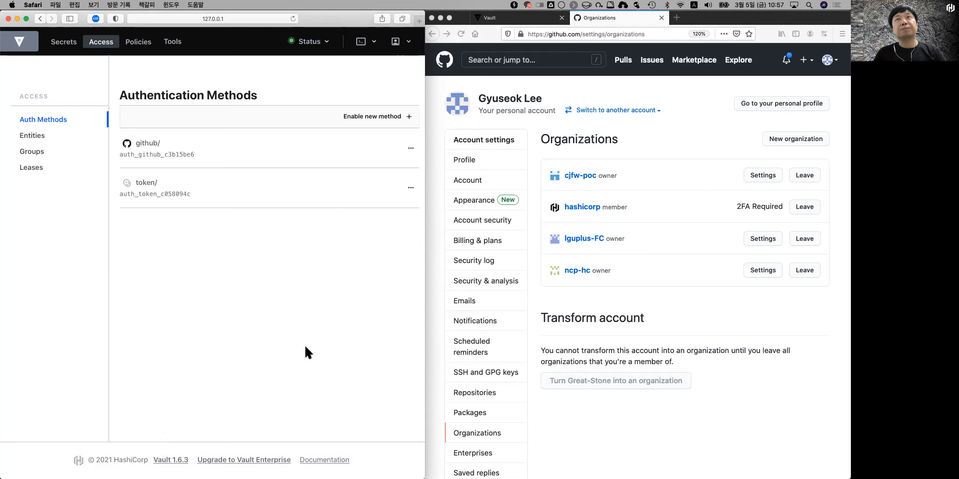
# Step: Go to Developer settings > Personal access tokens and start generating a new token
pyautogui.scroll(-5, 500, 297)
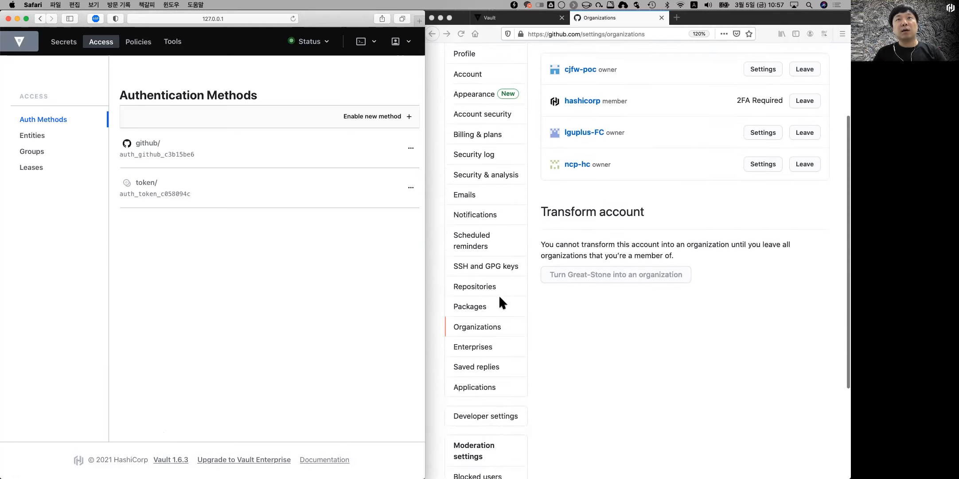
pyautogui.click(481, 339)
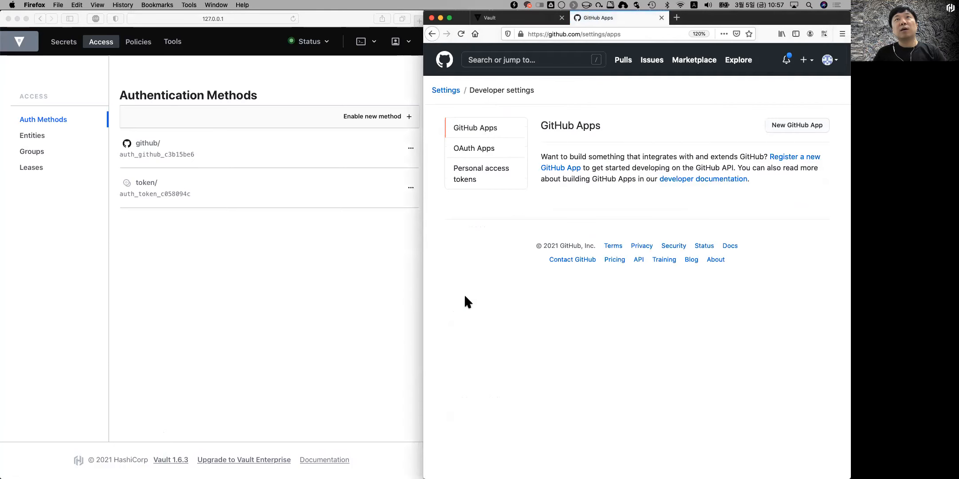
pyautogui.click(464, 178)
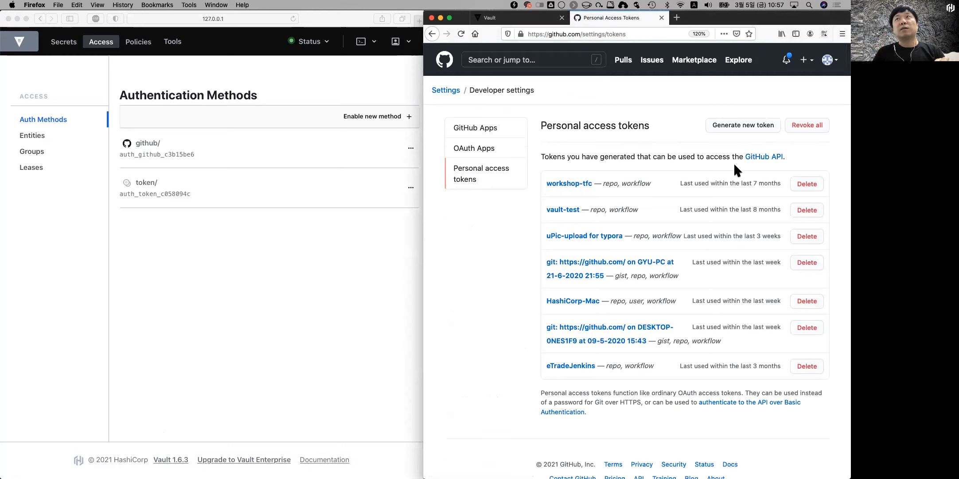
pyautogui.click(722, 127)
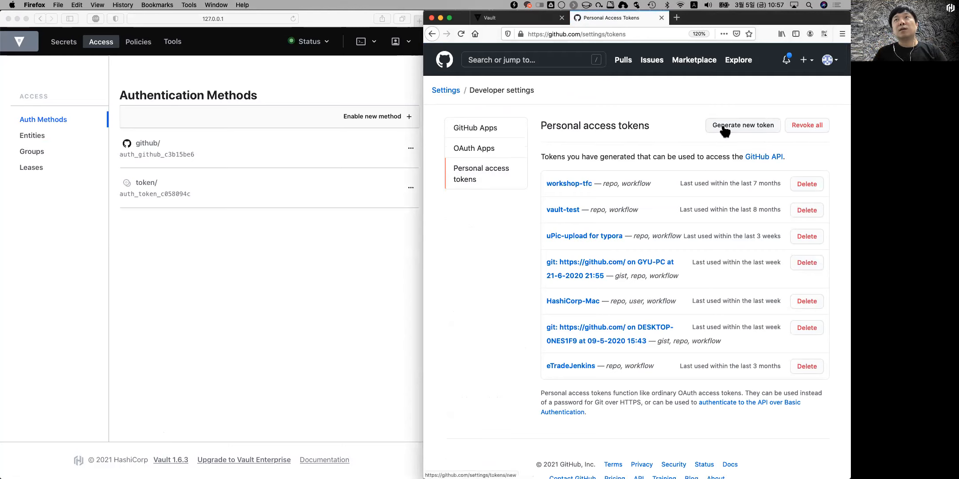
# Step: Fill the new token form with note vault-test and the read:org scope, and submit it
pyautogui.write('vau')
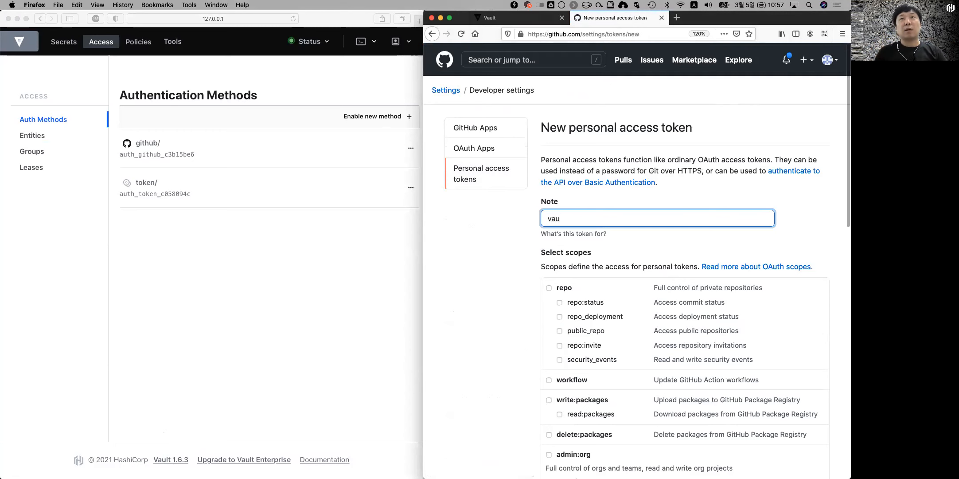
pyautogui.write('lt-test')
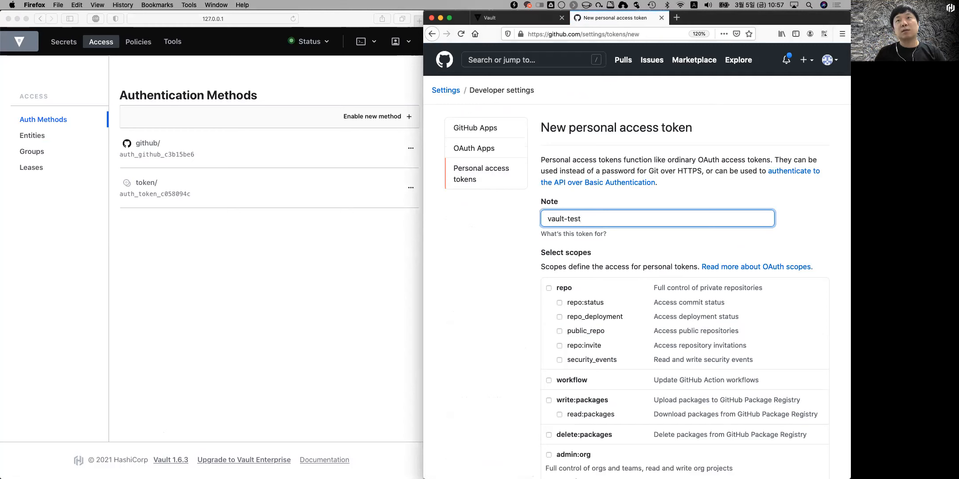
pyautogui.scroll(-4, 507, 338)
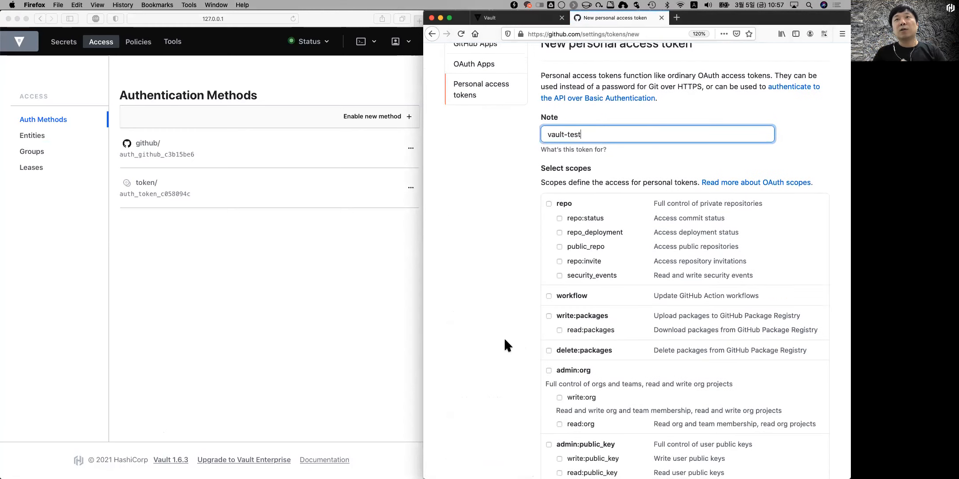
pyautogui.scroll(-3, 505, 343)
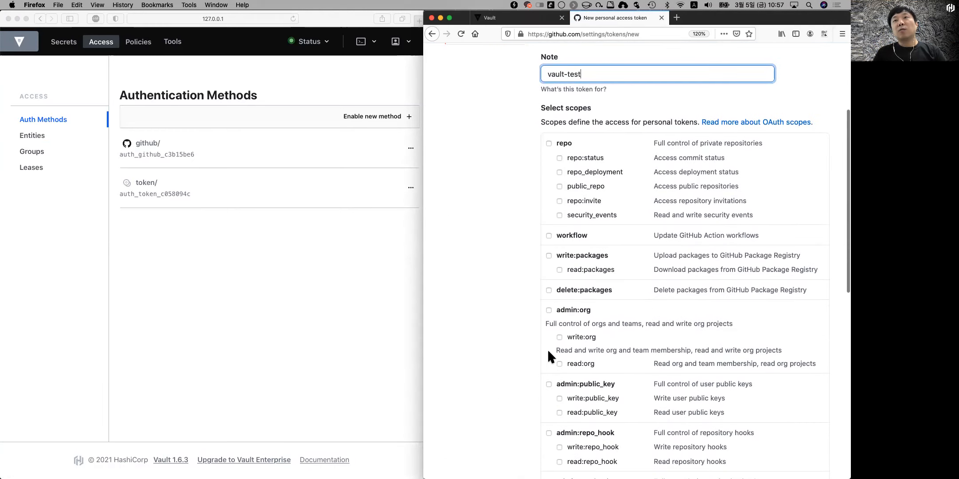
pyautogui.click(559, 362)
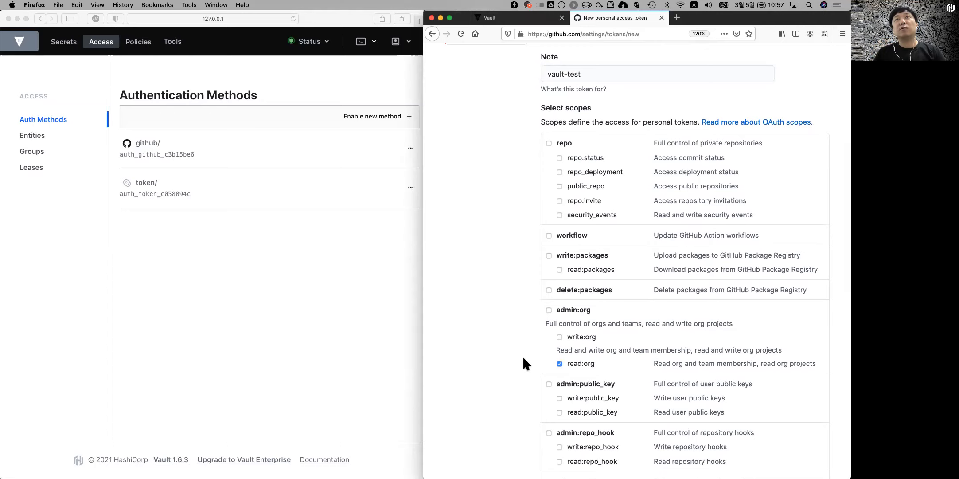
pyautogui.scroll(-8, 523, 357)
pyautogui.scroll(-1, 528, 351)
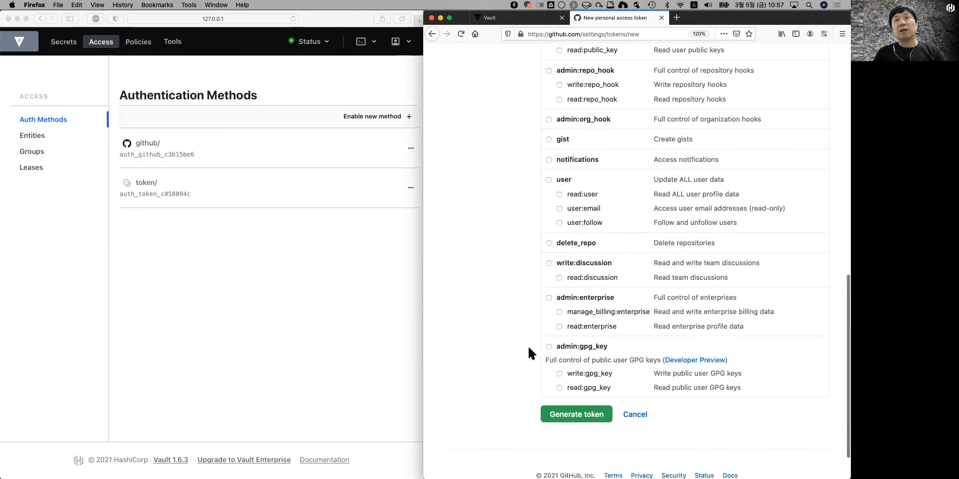
pyautogui.click(565, 416)
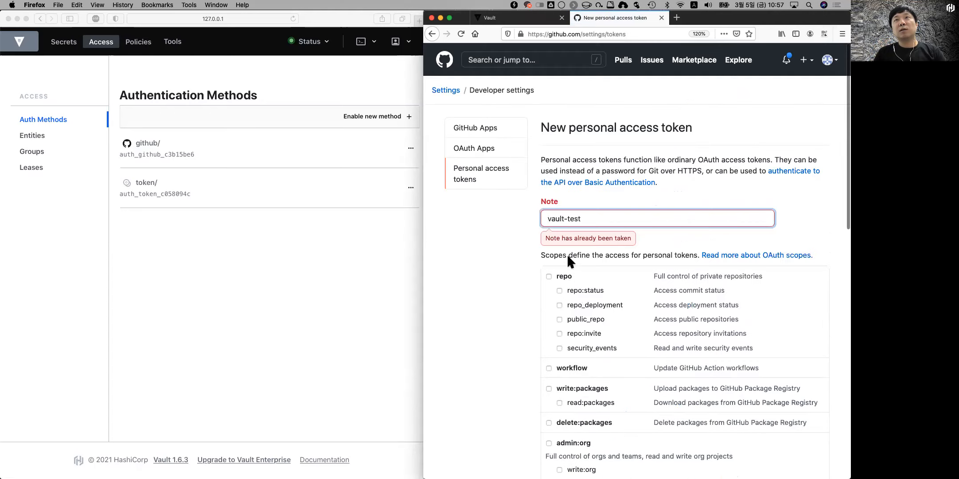
# Step: Rename the duplicate note to vault-feature, generate and copy the token, then return to the Vault tab
pyautogui.click(611, 221)
pyautogui.press('BackSpace')
pyautogui.press('BackSpace')
pyautogui.press('BackSpace')
pyautogui.press('BackSpace')
pyautogui.write('featru')
pyautogui.press('BackSpace')
pyautogui.press('BackSpace')
pyautogui.press('BackSpace')
pyautogui.write('ture')
pyautogui.click(510, 239)
pyautogui.scroll(-15, 511, 239)
pyautogui.click(562, 369)
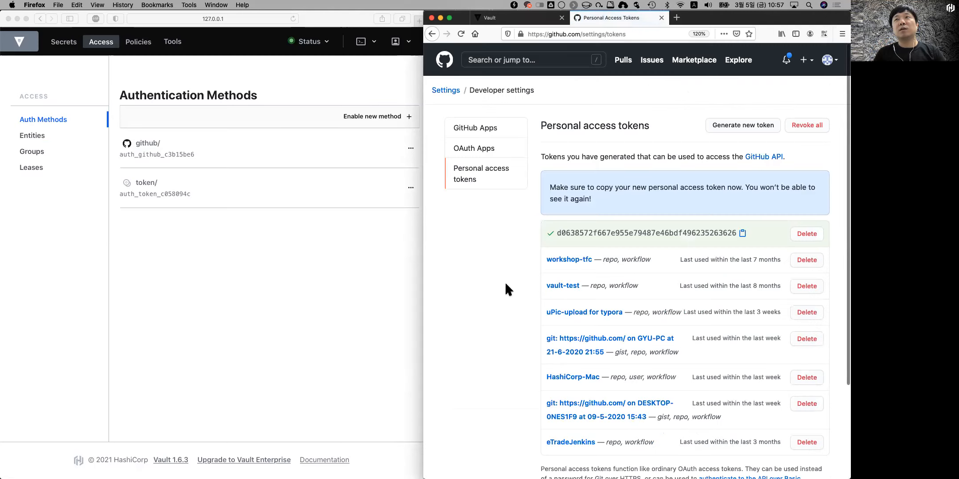
pyautogui.click(742, 233)
pyautogui.click(275, 244)
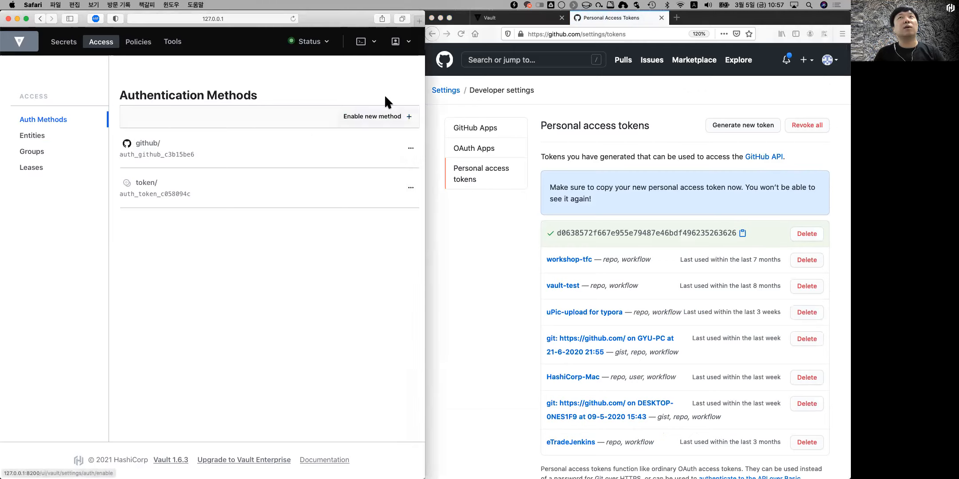
pyautogui.click(519, 18)
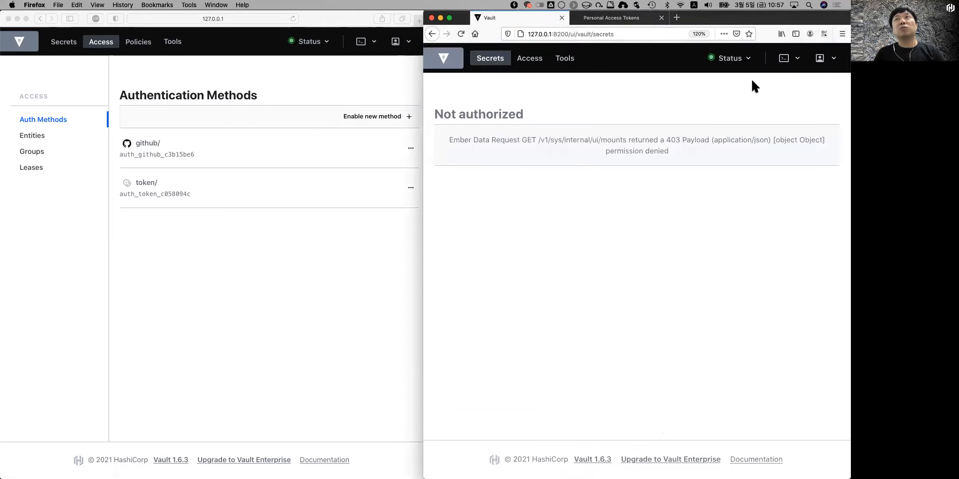
# Step: Sign out and sign back in using the GitHub method with the pasted personal access token
pyautogui.click(820, 58)
pyautogui.click(760, 169)
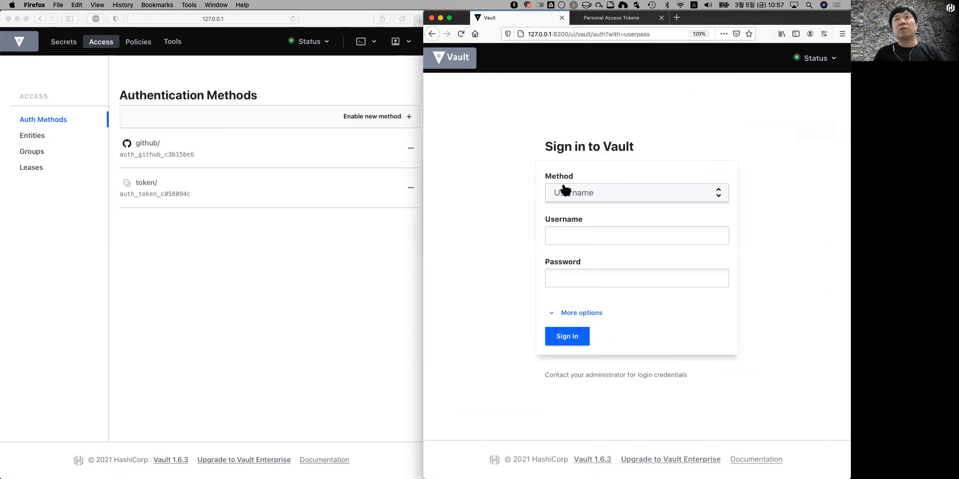
pyautogui.click(566, 191)
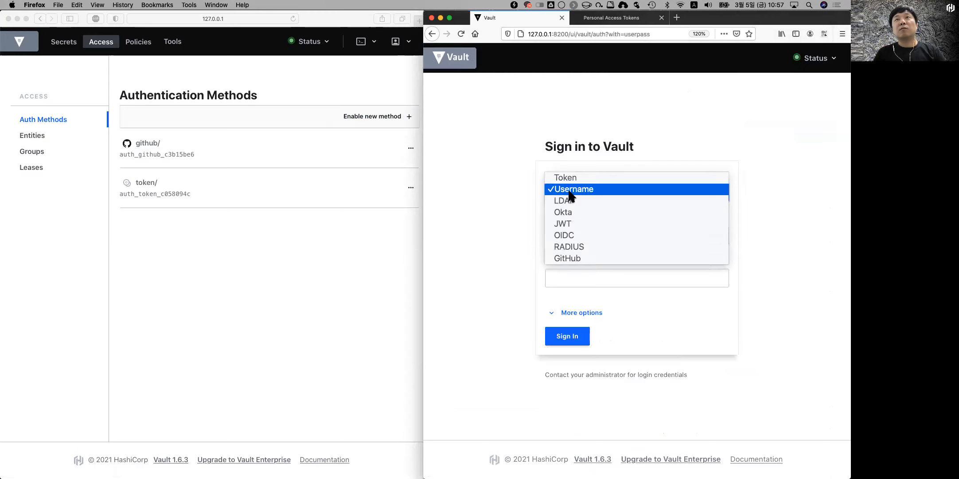
pyautogui.click(585, 259)
pyautogui.click(591, 263)
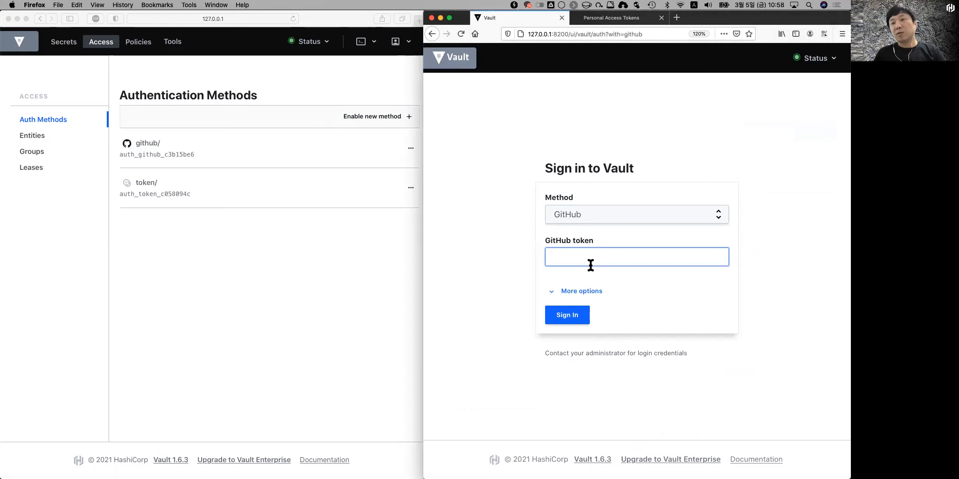
pyautogui.press('super+v')
pyautogui.click(568, 315)
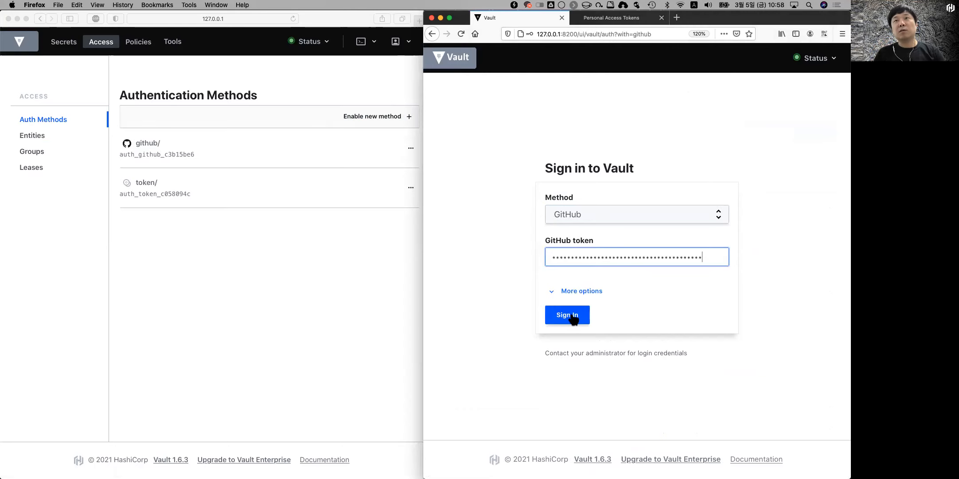
pyautogui.click(553, 119)
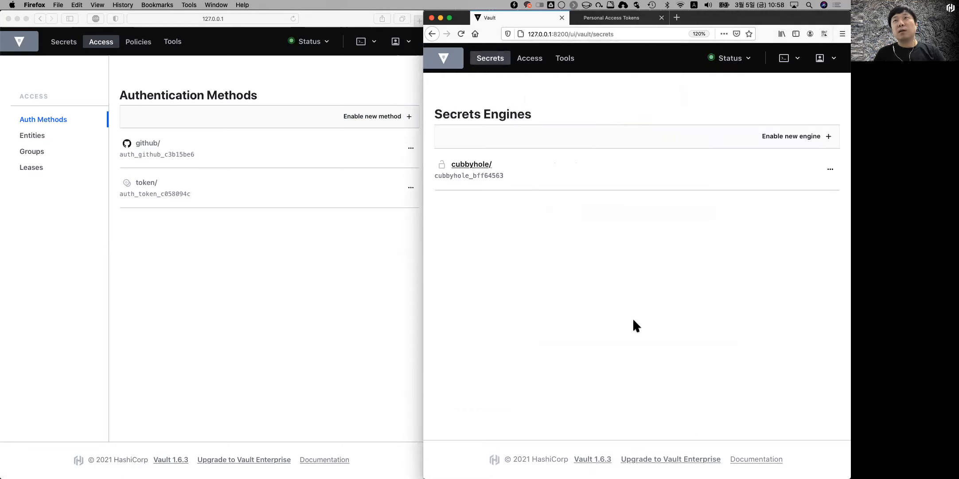